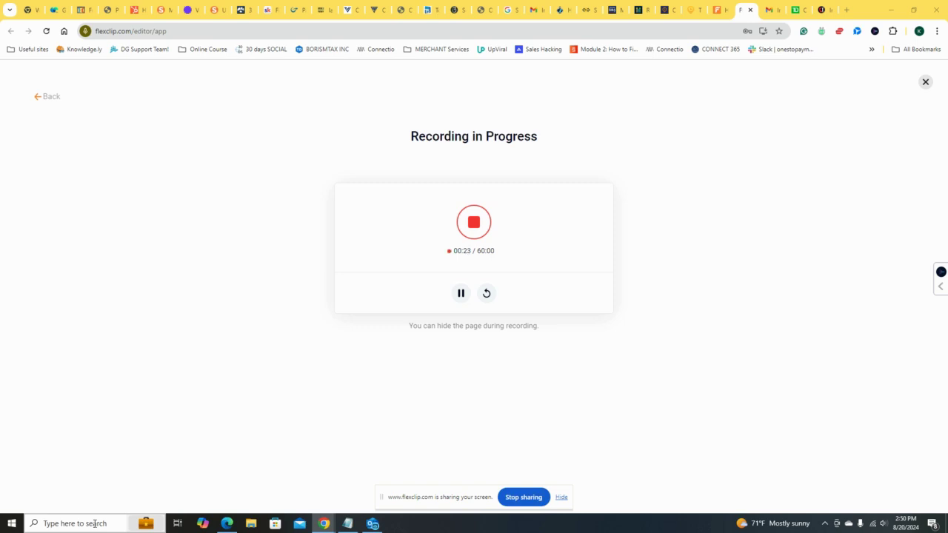
Step: Check the computer's update status in the Windows Update settings and close the settings window
left_click(94, 524)
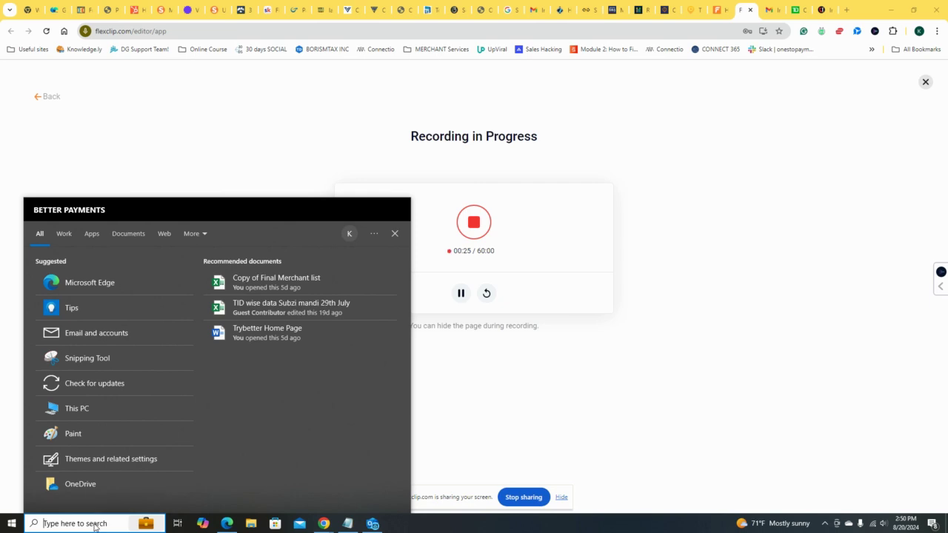
type("UPDATE")
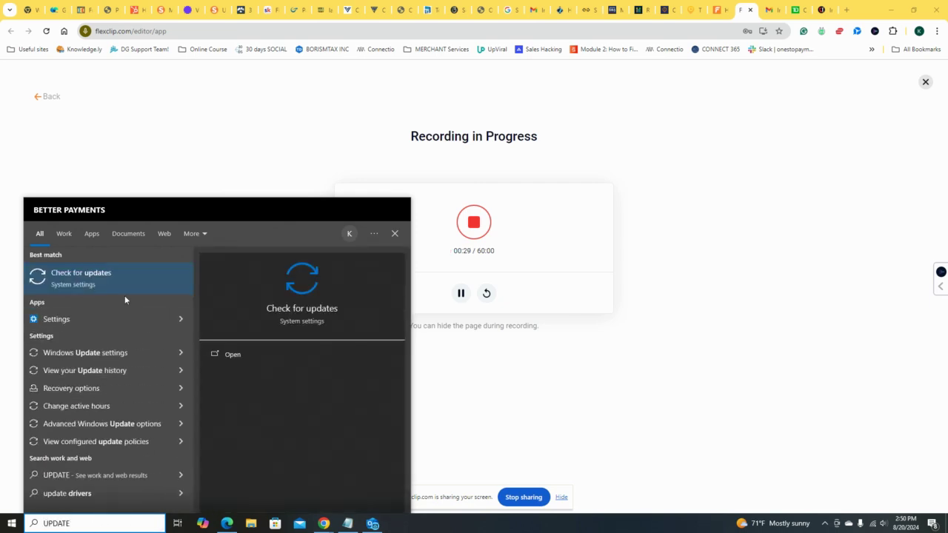
left_click(126, 276)
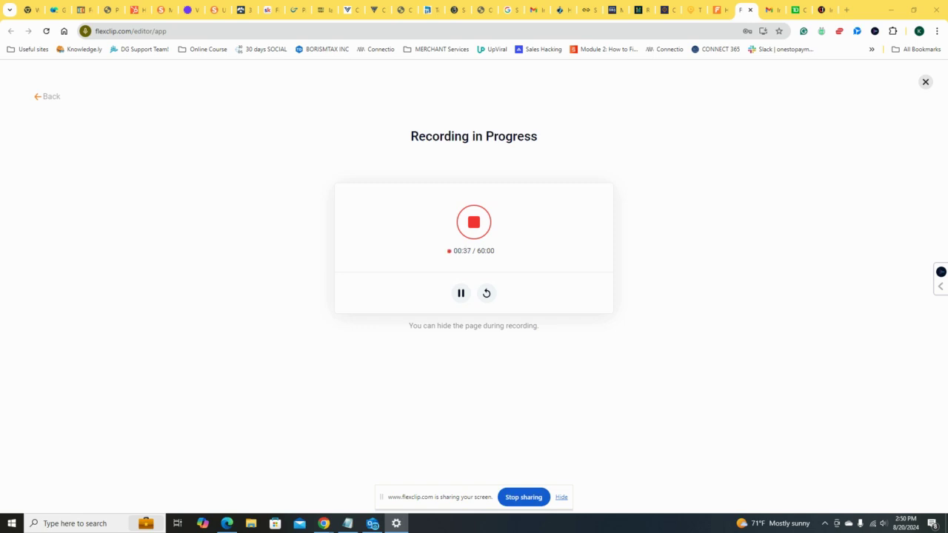
left_click_drag(947, 16, 398, 47)
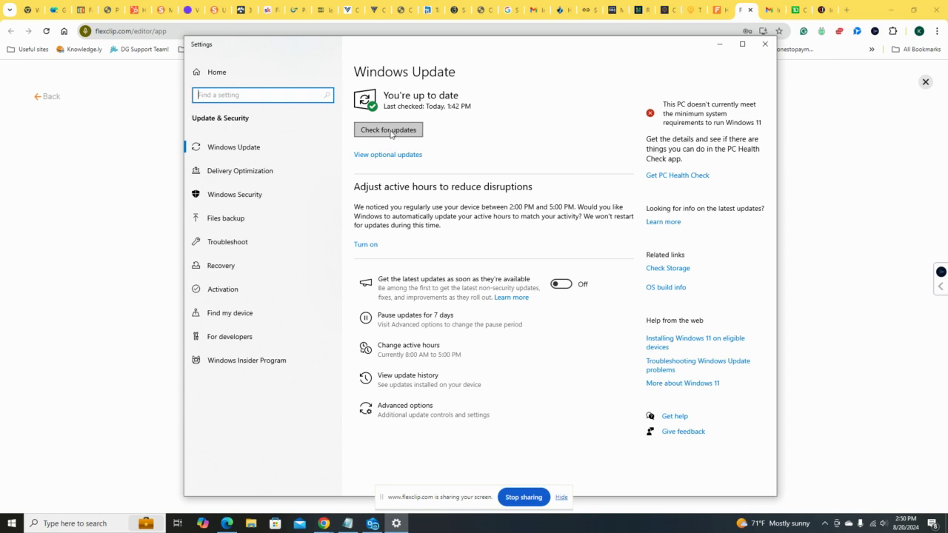
left_click(765, 45)
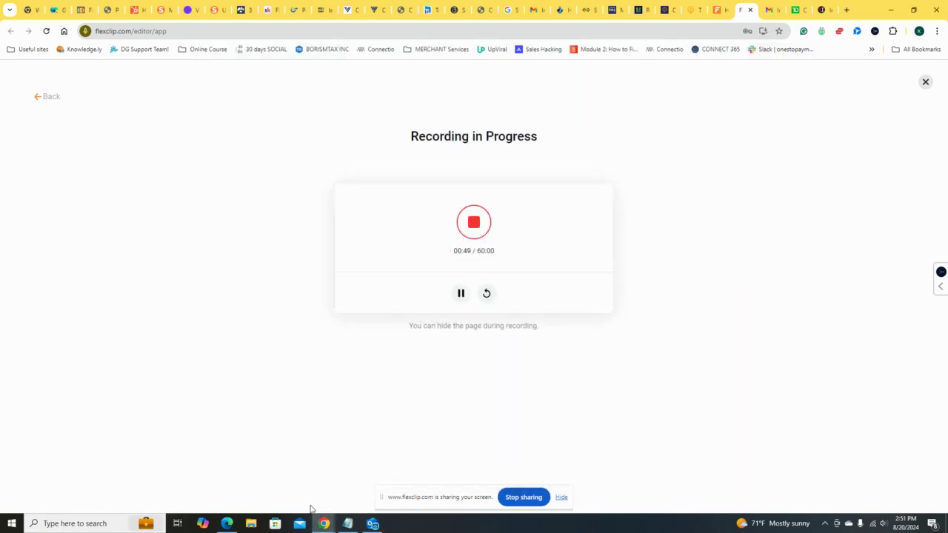
Step: Open the SElloRamaGXSetup folder on the KINGSTON urDrive (D:) in File Explorer
left_click(251, 528)
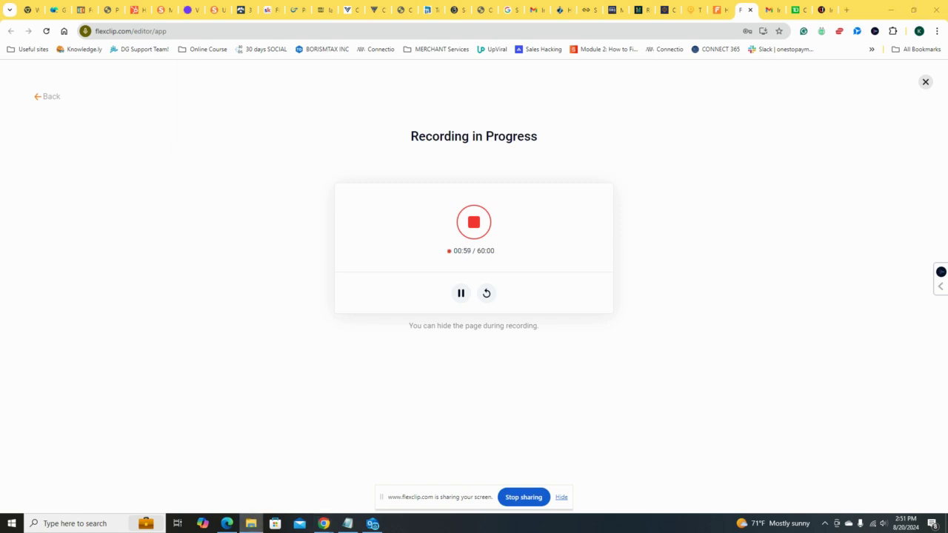
scroll(213, 259, "down", 3)
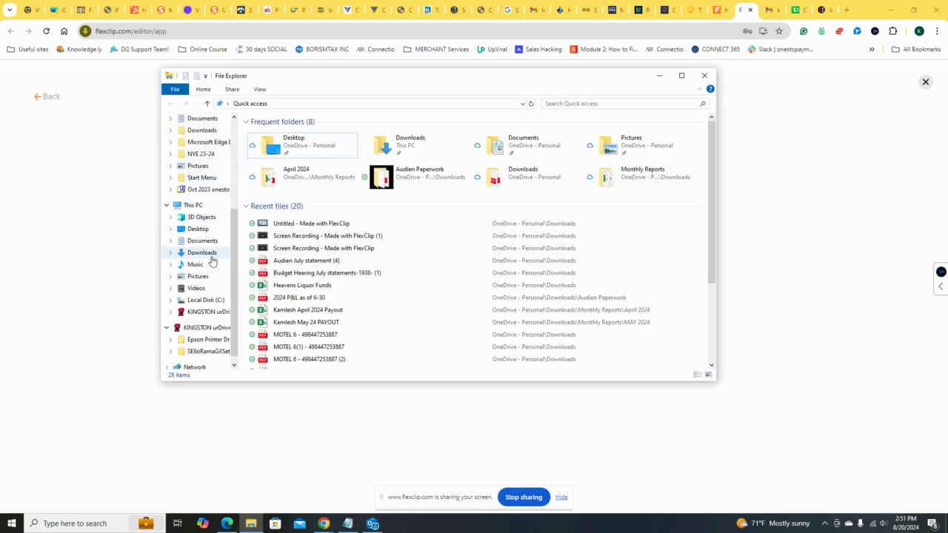
scroll(207, 282, "down", 1)
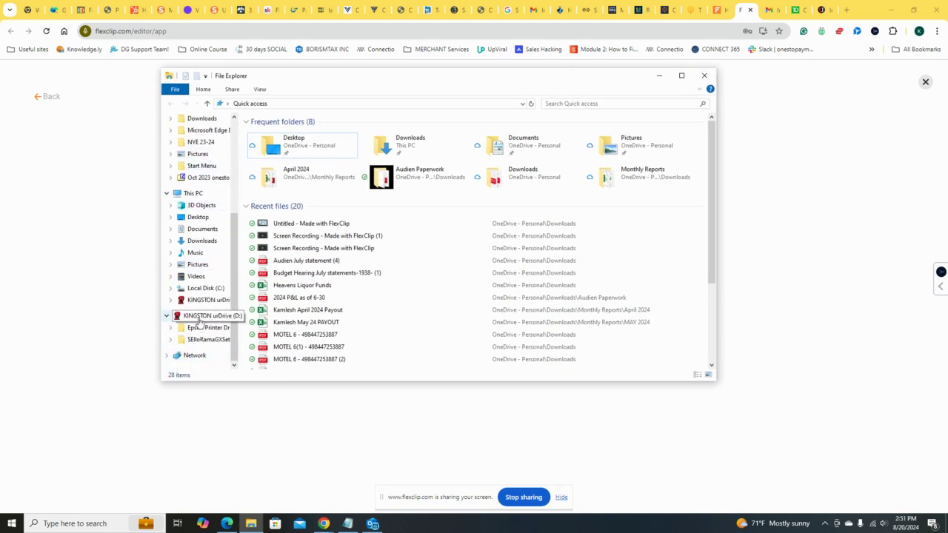
left_click(198, 340)
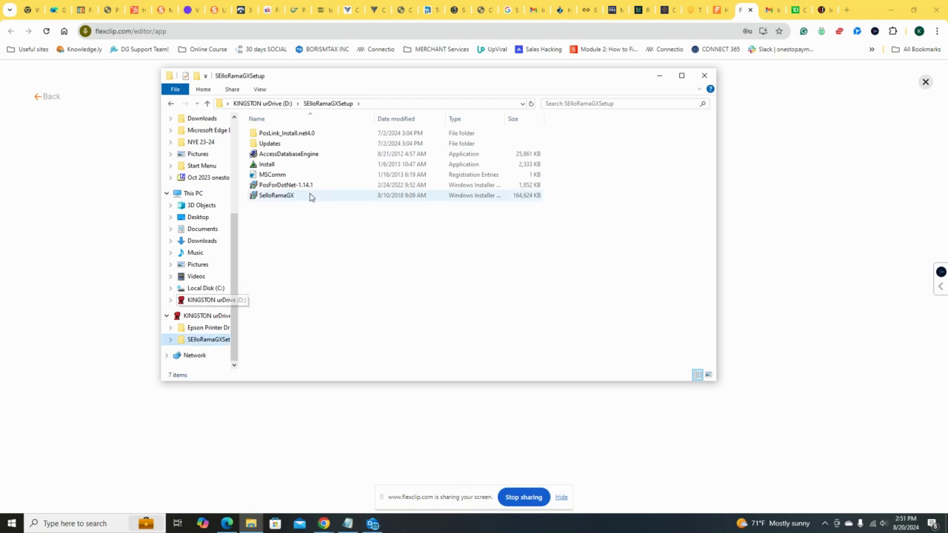
Step: Look through the PosLink_Install.net4.0 subfolder and the installer files in the SElloRamaGXSetup folder
left_click(311, 134)
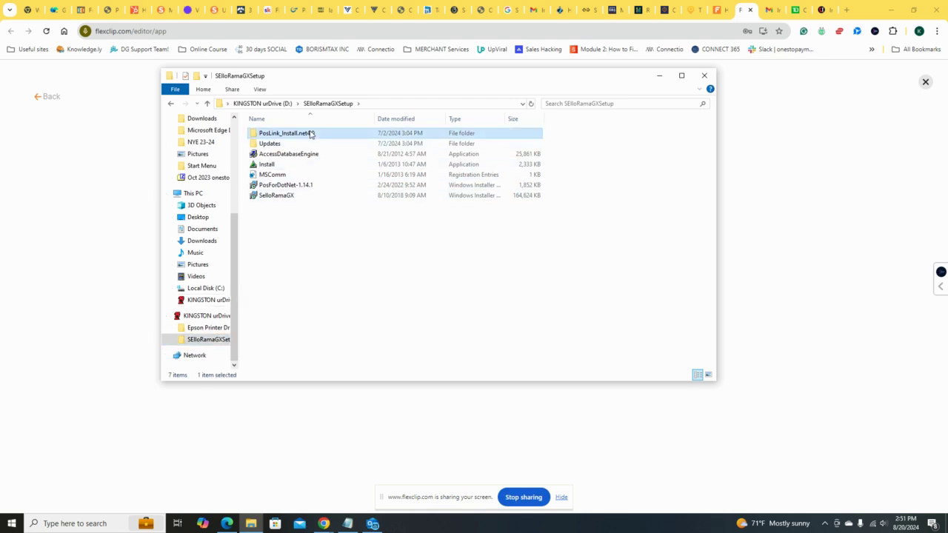
double_click(311, 134)
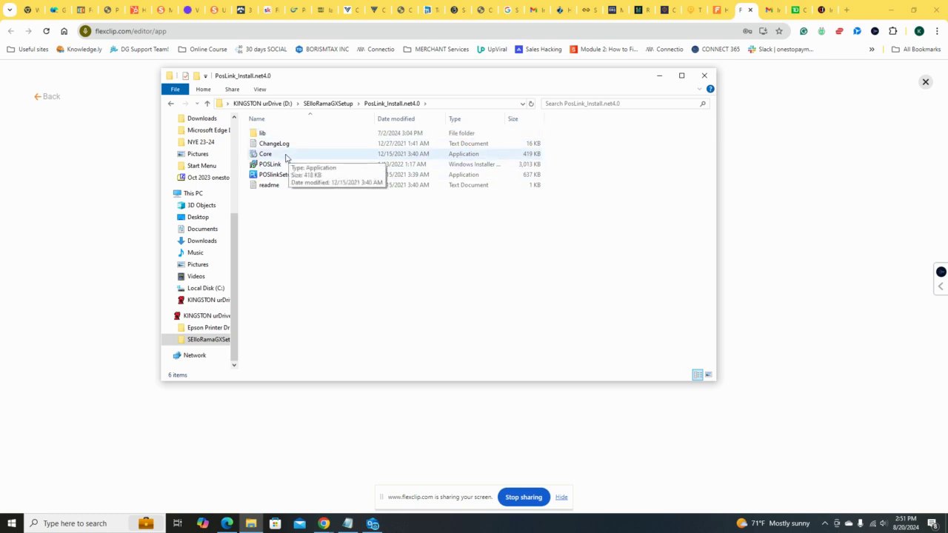
left_click(170, 104)
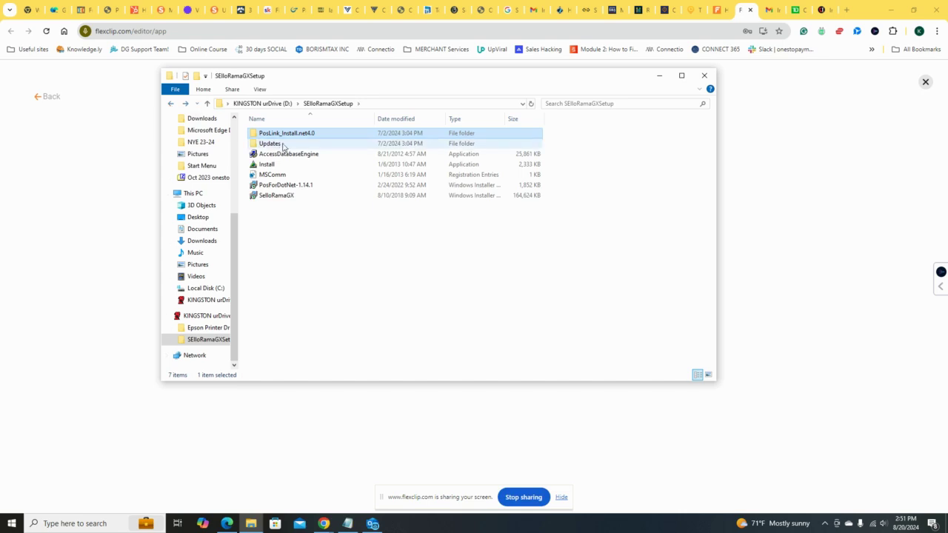
left_click(285, 156)
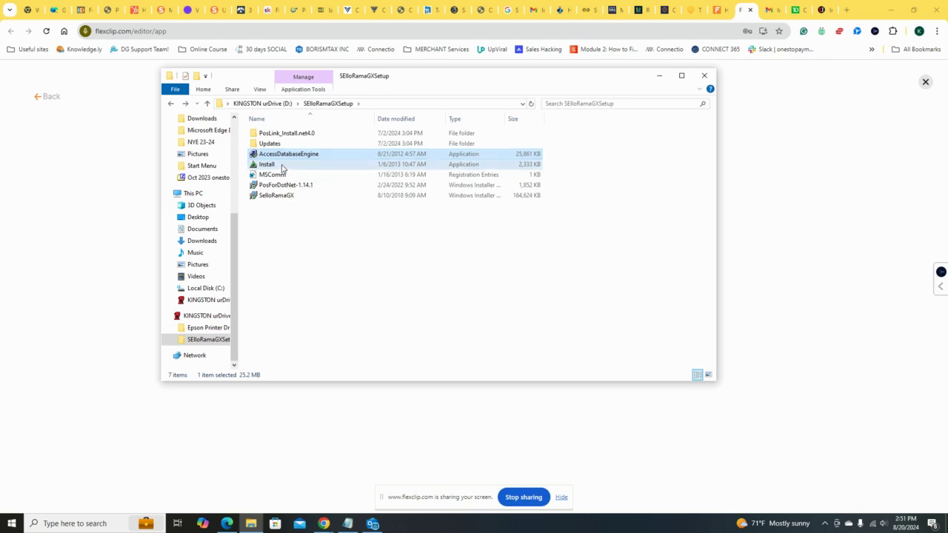
left_click(282, 165)
left_click(286, 177)
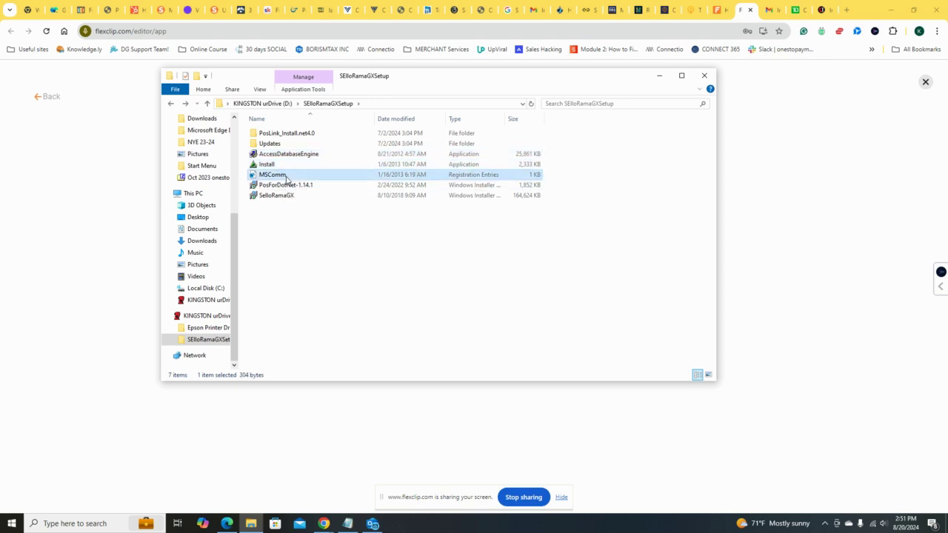
left_click(293, 186)
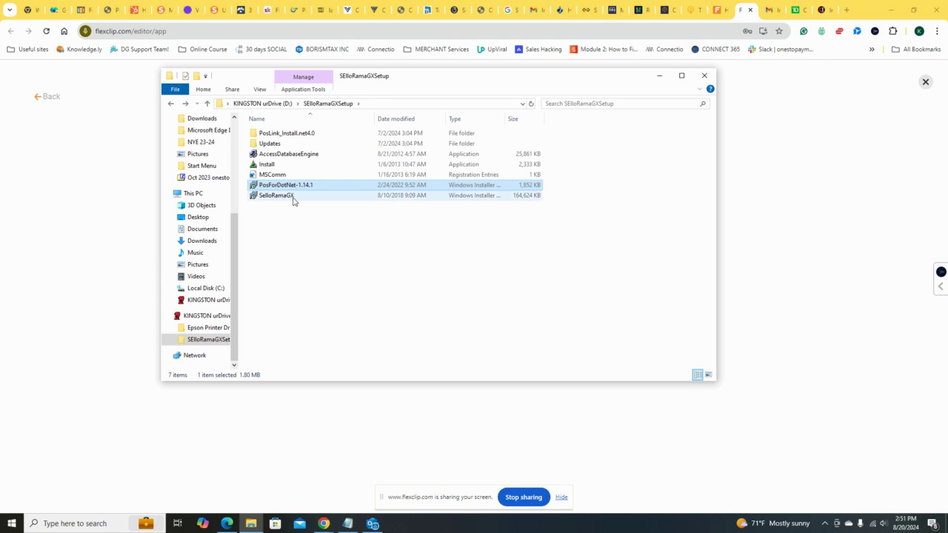
left_click(294, 196)
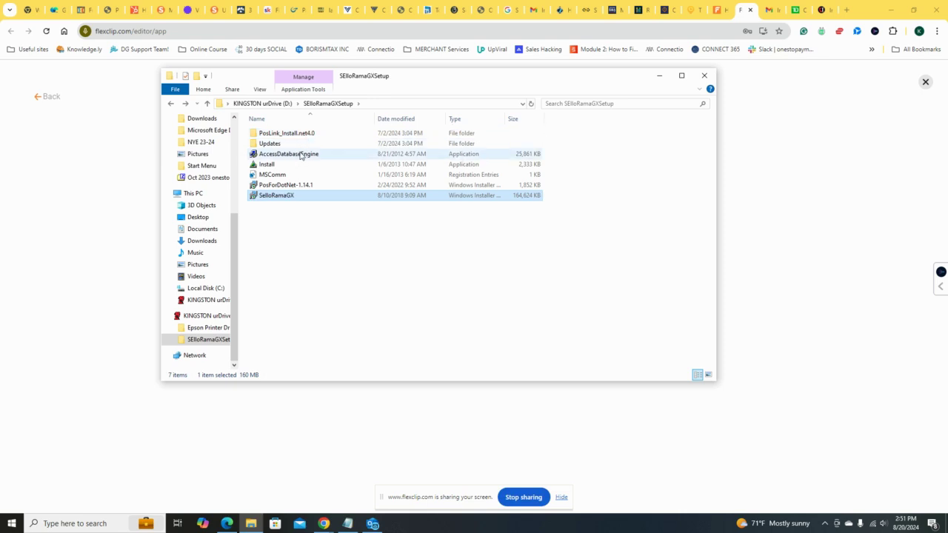
Step: Install the Microsoft Office Access database engine 2007 from AccessDatabaseEngine, accepting its license terms
left_click(301, 155)
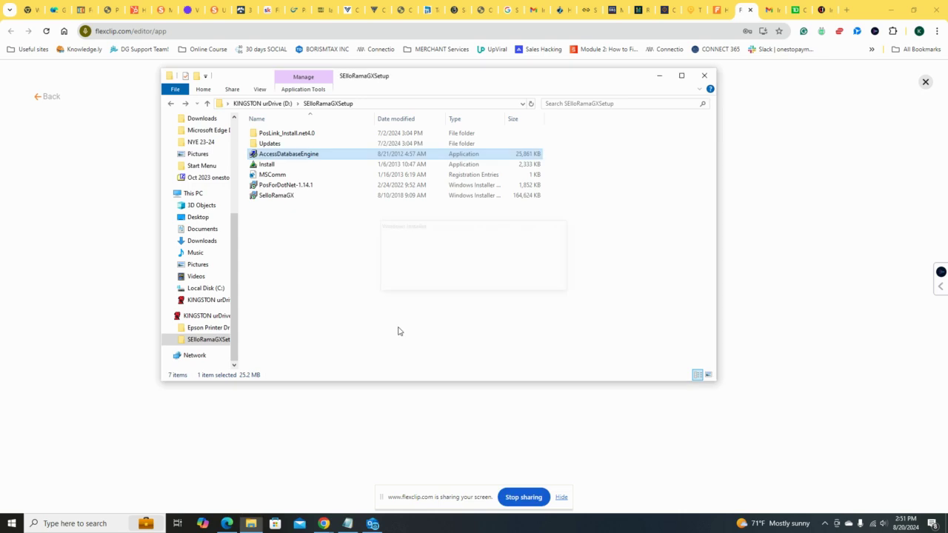
left_click(372, 337)
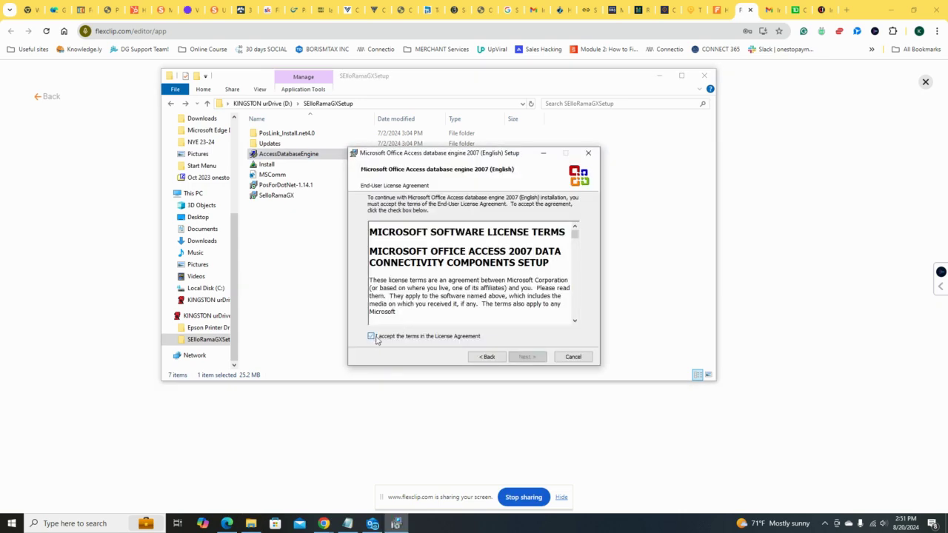
left_click(526, 357)
left_click(526, 358)
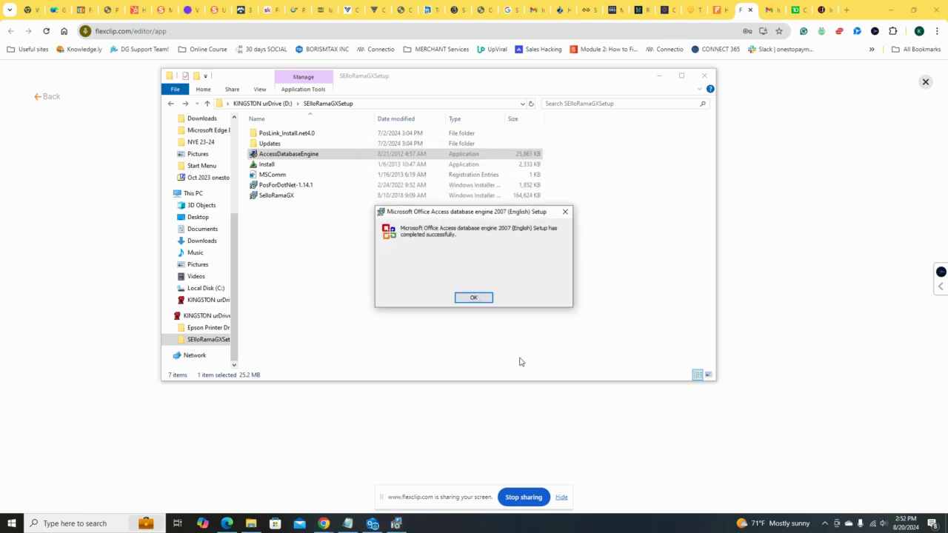
left_click(474, 297)
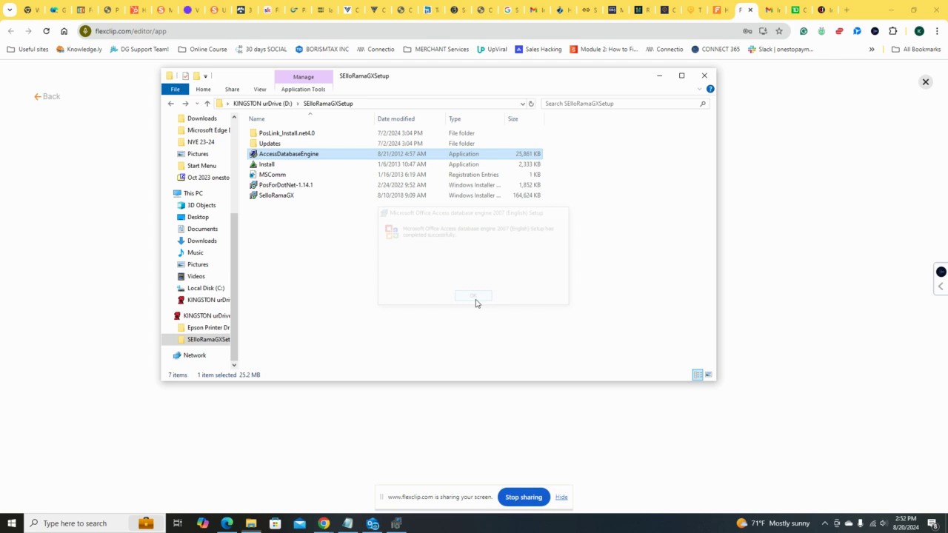
Step: Run the KEYLOK security key Install application with the KEYLOK 2 (USB w/Driver) dongle type and install its device driver
double_click(289, 165)
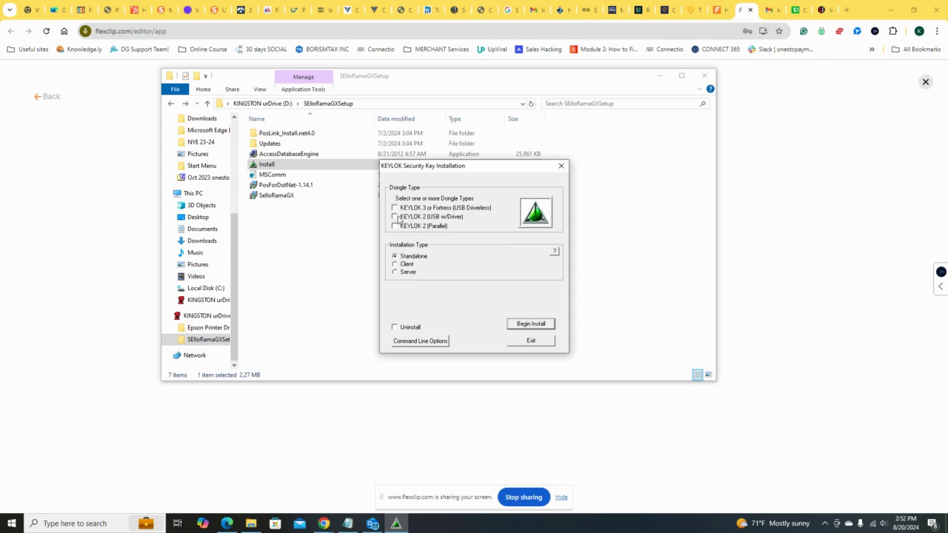
left_click(397, 217)
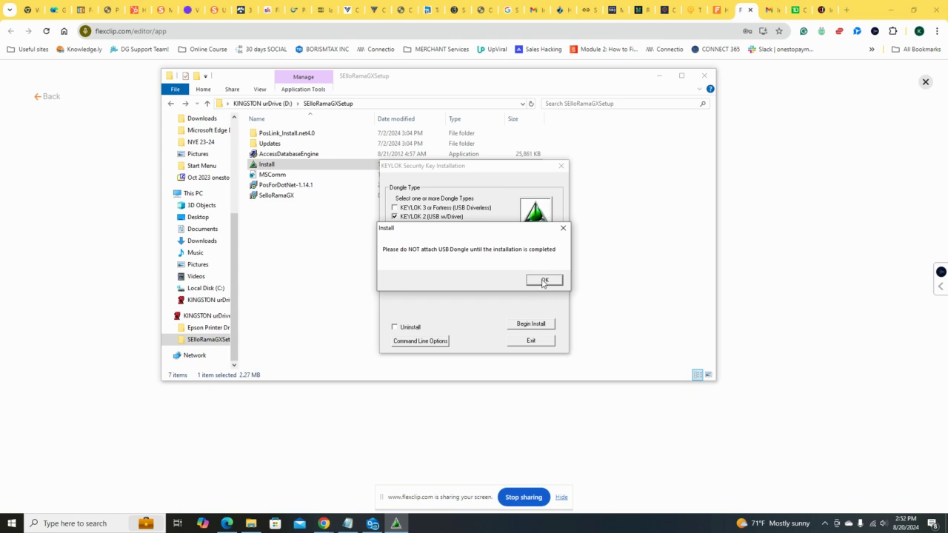
left_click(550, 281)
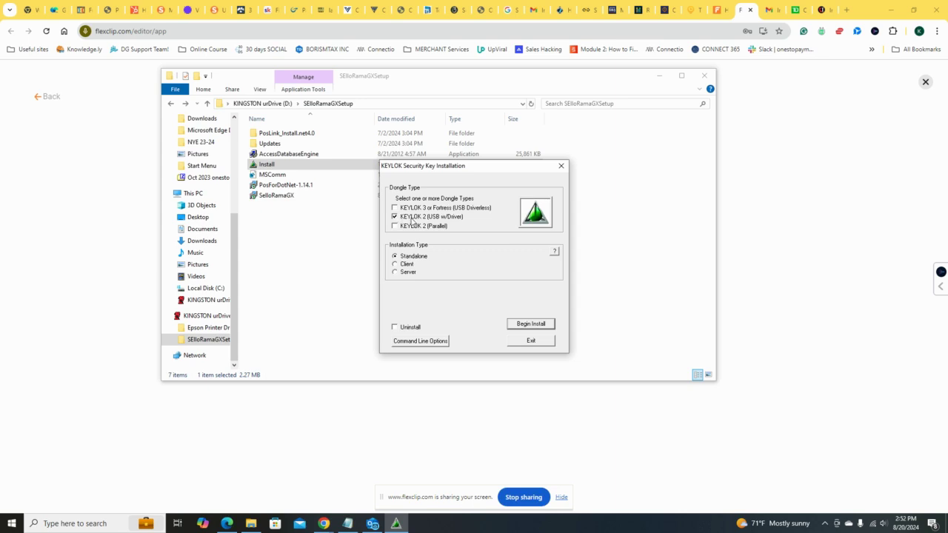
left_click(532, 324)
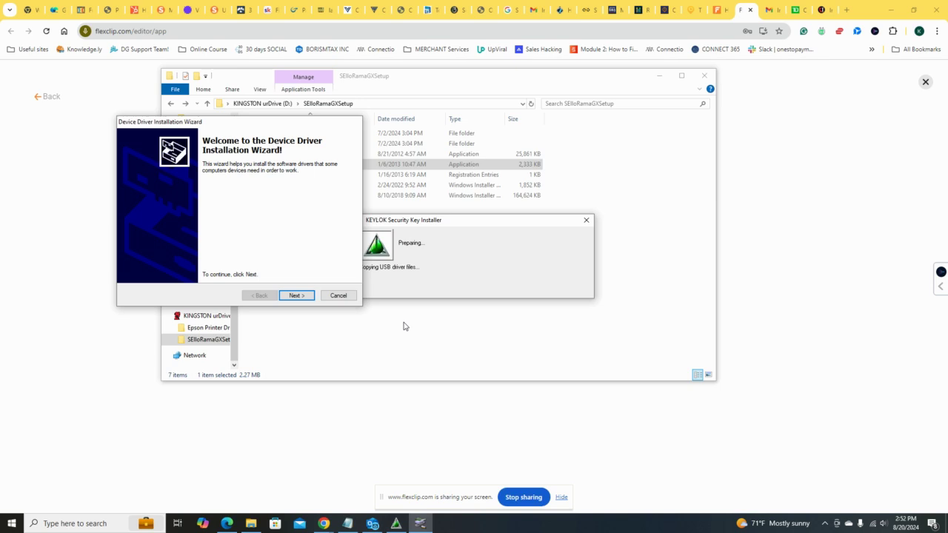
left_click(296, 296)
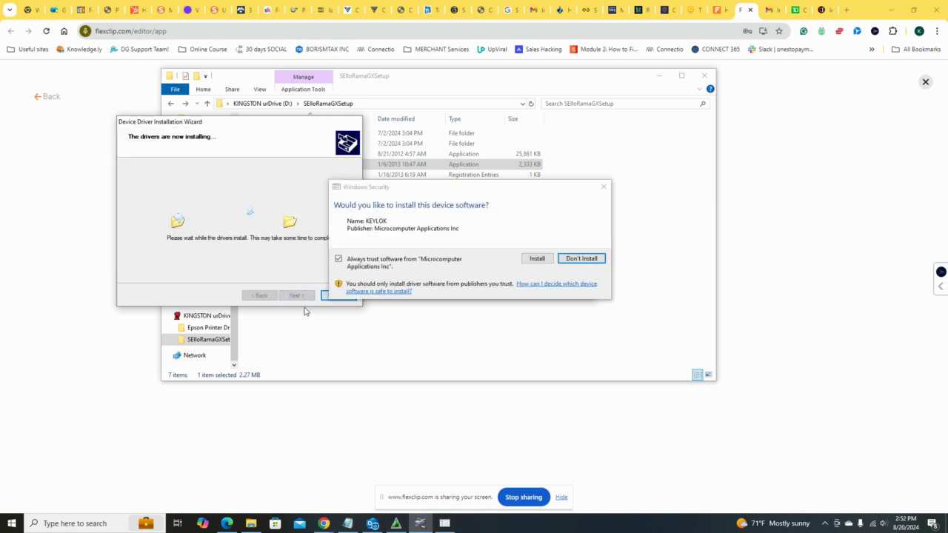
left_click(536, 259)
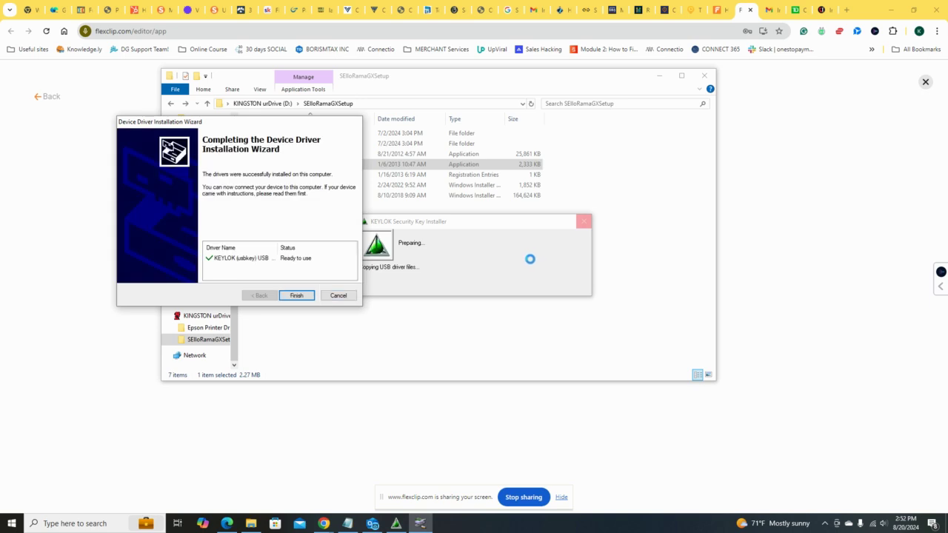
left_click(295, 297)
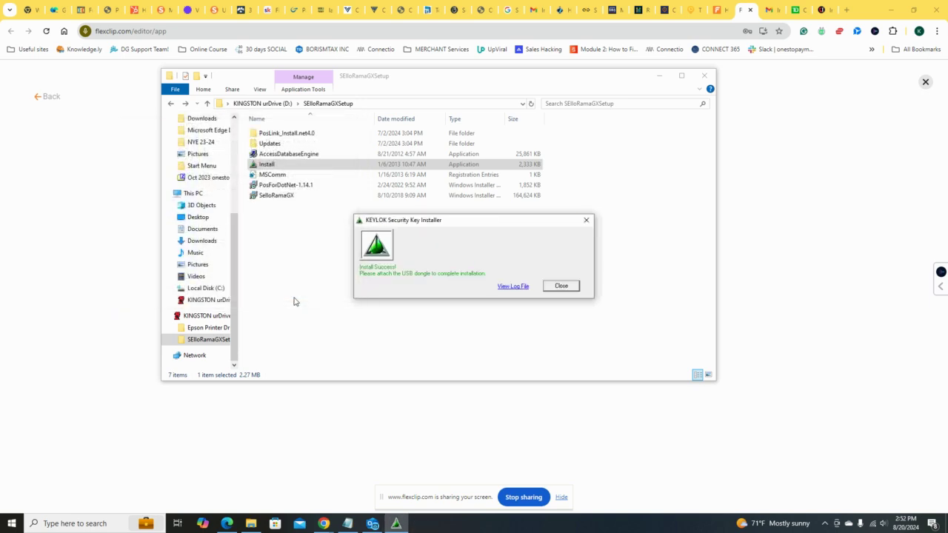
left_click(556, 287)
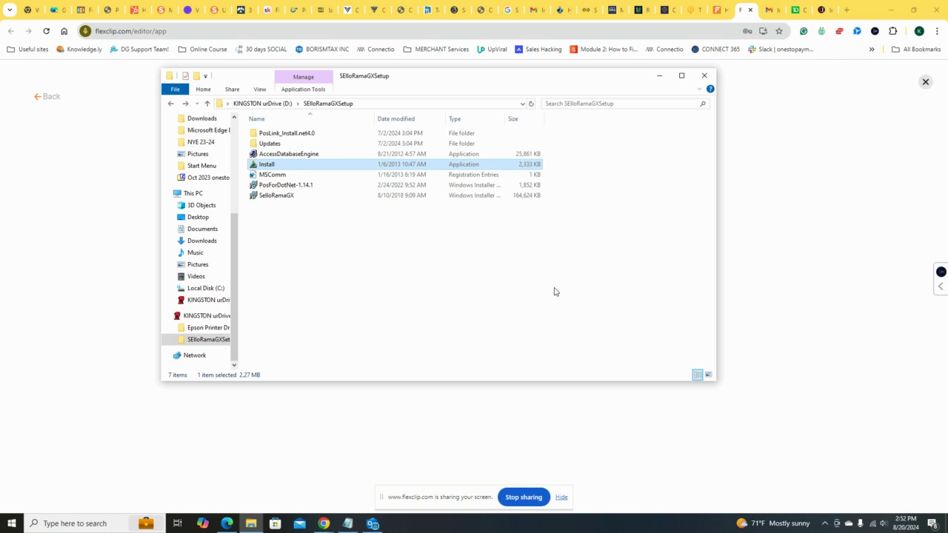
Step: Add the MSComm registration entries to the Windows registry
left_click(277, 176)
double_click(277, 175)
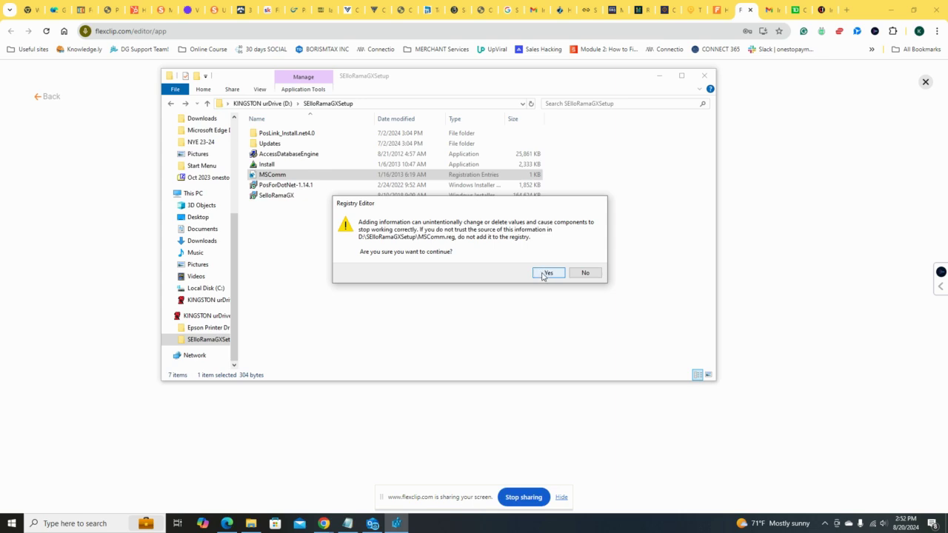
left_click(543, 276)
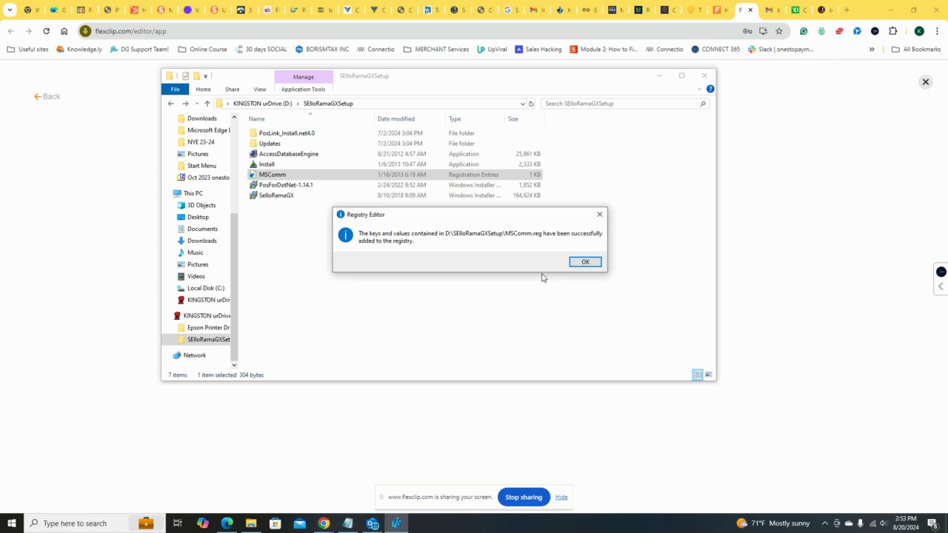
left_click(584, 264)
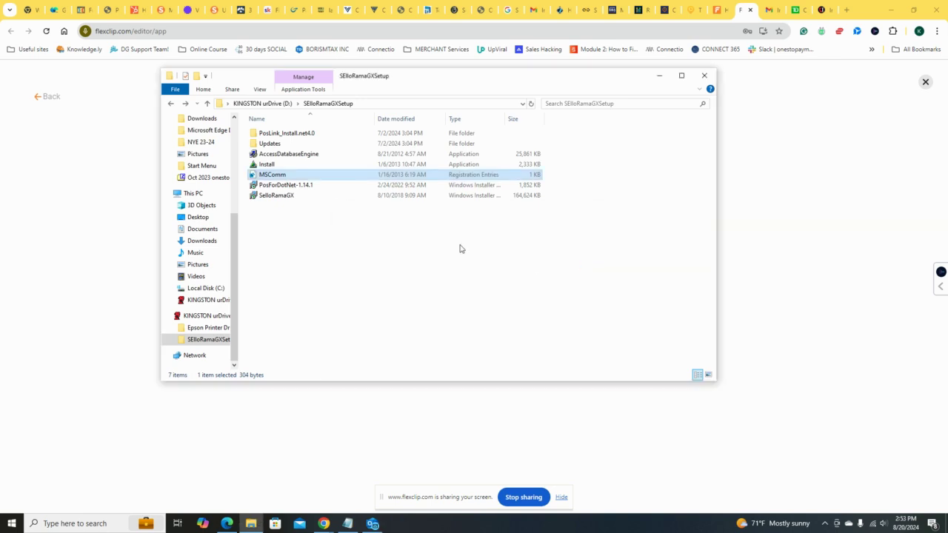
Step: Install Microsoft POS for .NET 1.14.1 from PosForDotNet-1.14.1, accepting the license, declining the Customer Experience Improvement Program and keeping the default destination folder
double_click(303, 185)
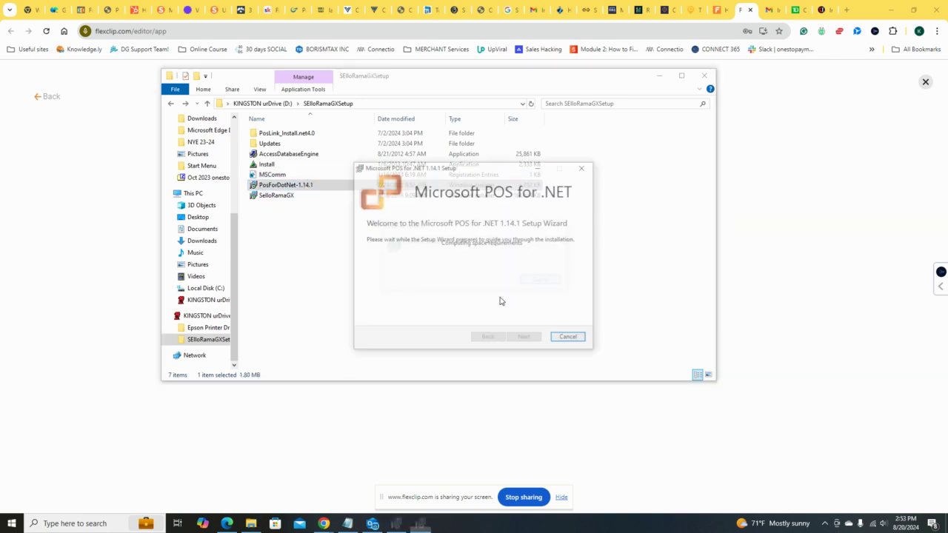
left_click(523, 339)
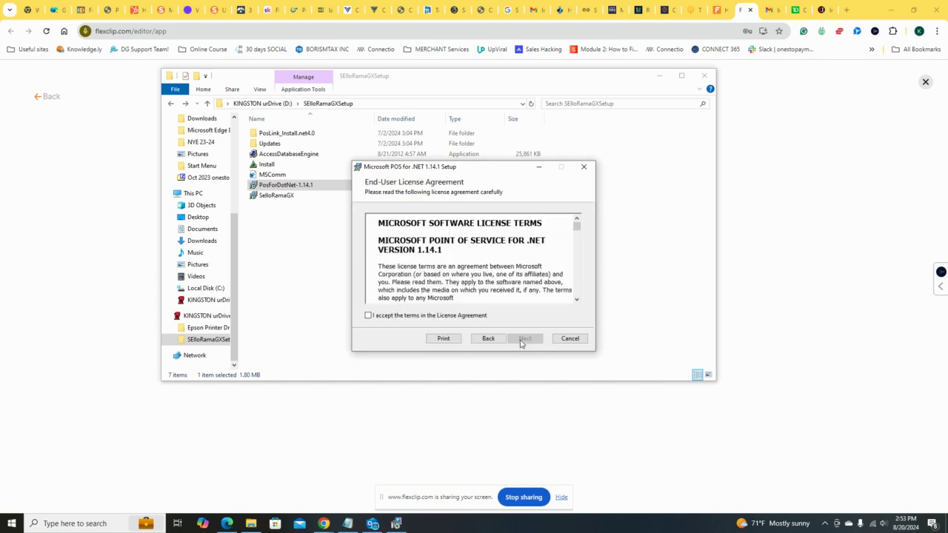
left_click(368, 315)
left_click_drag(578, 226, 582, 293)
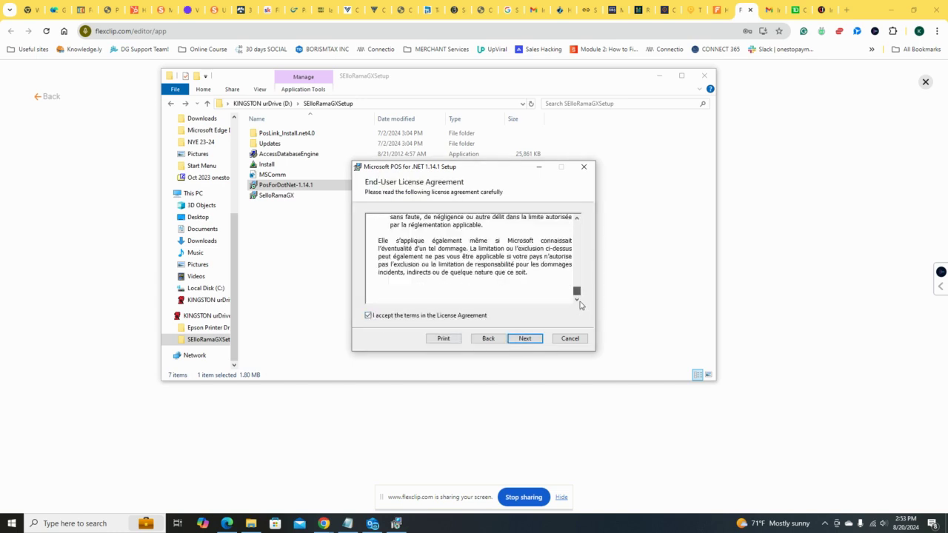
left_click(527, 338)
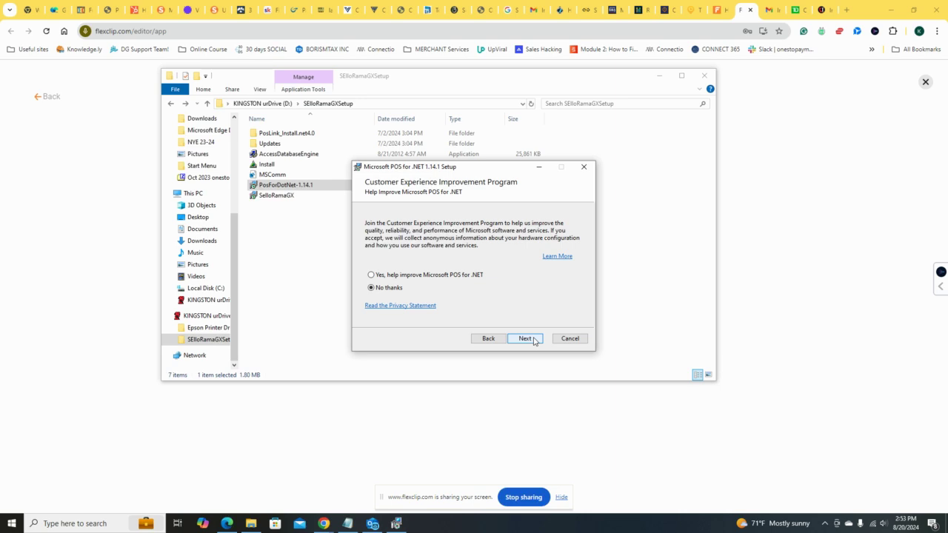
left_click(525, 339)
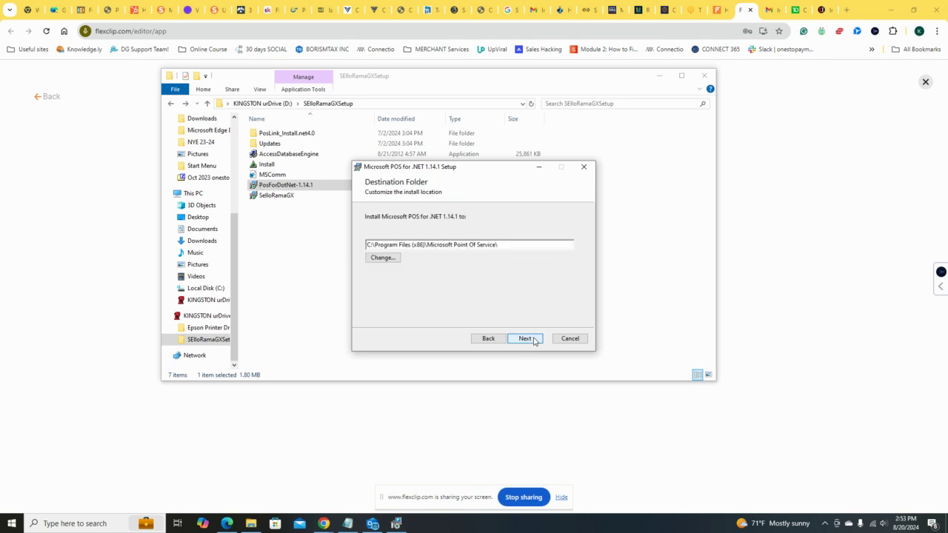
left_click(533, 340)
left_click(534, 339)
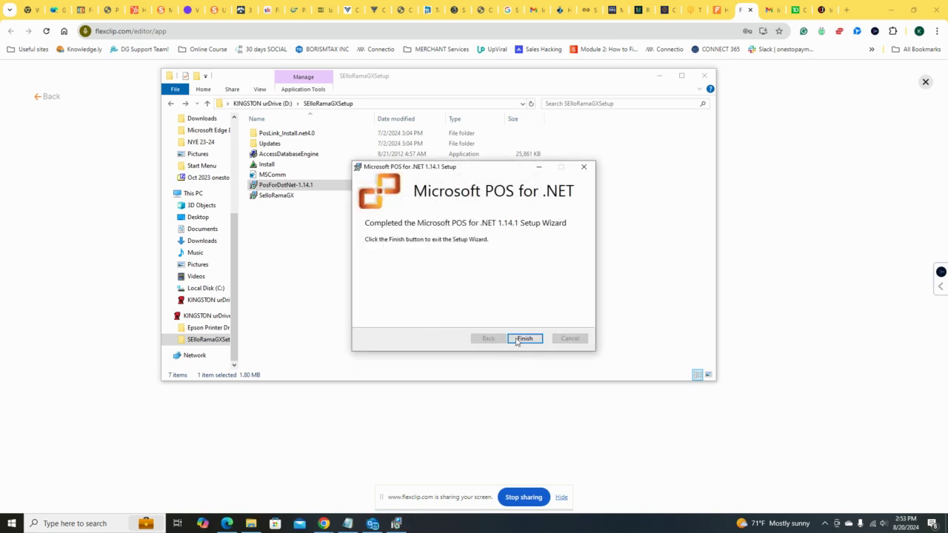
left_click(524, 338)
Step: Install SelloRamaGX from its installer in the setup folder to C:\SelloRamaGX\ for Everyone
left_click(289, 199)
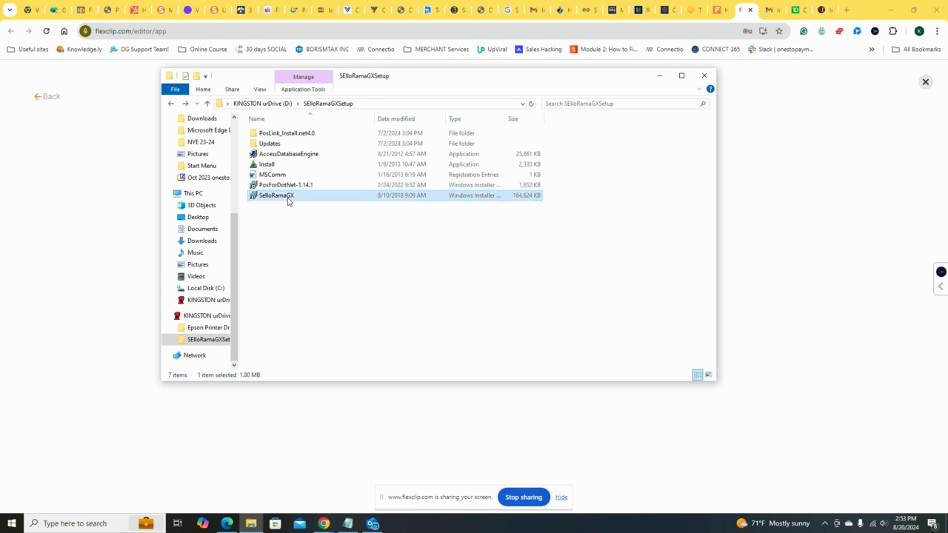
double_click(289, 199)
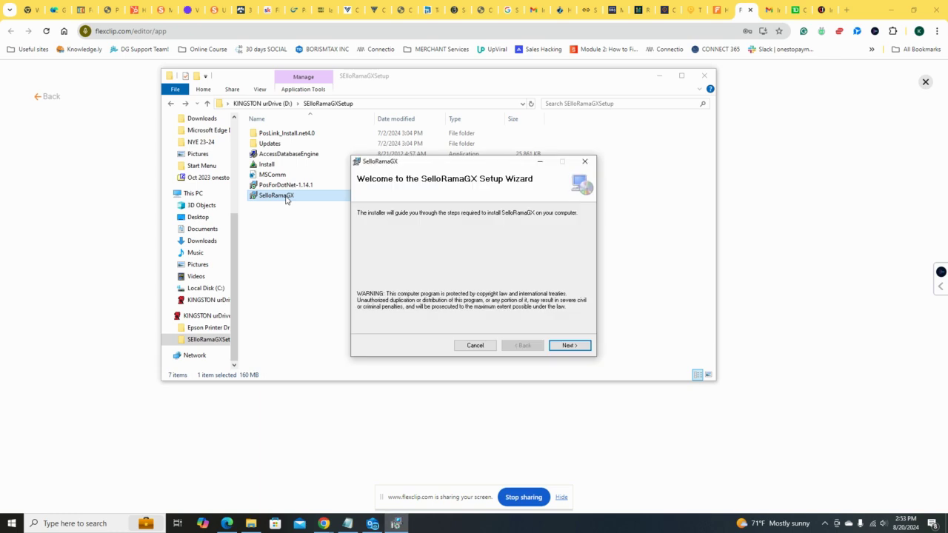
left_click(558, 346)
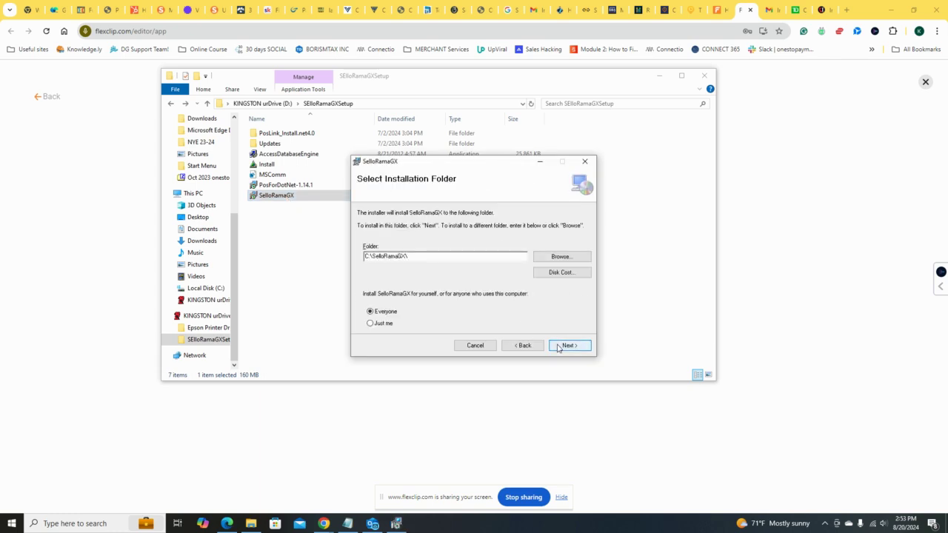
left_click(558, 347)
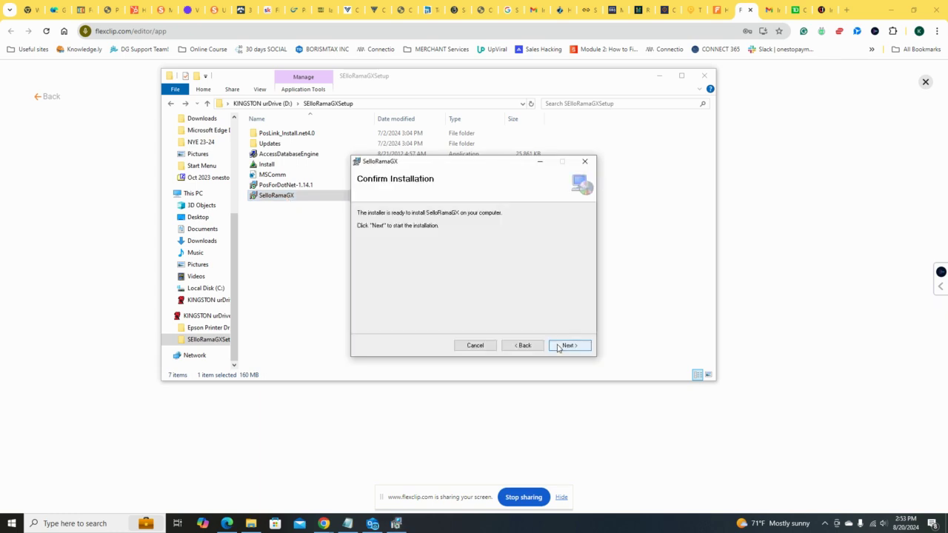
left_click(558, 347)
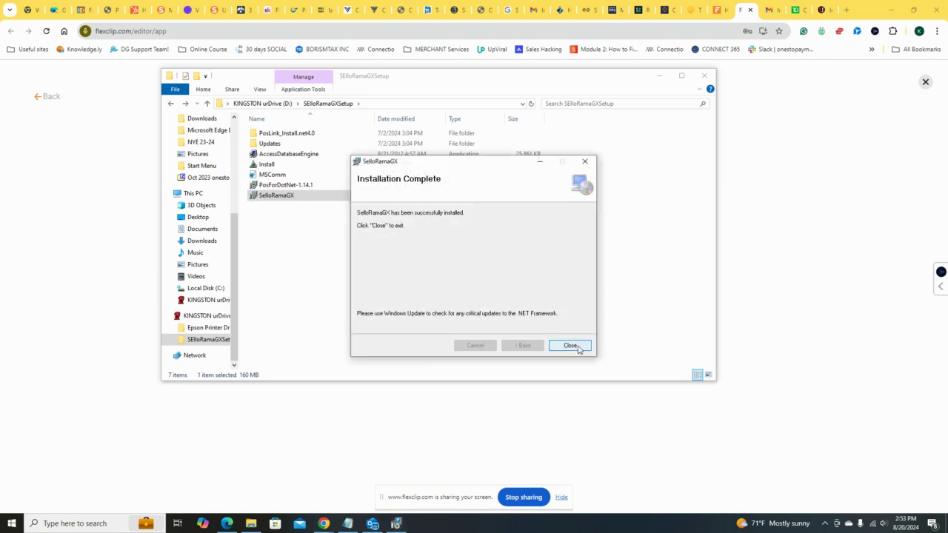
left_click(582, 353)
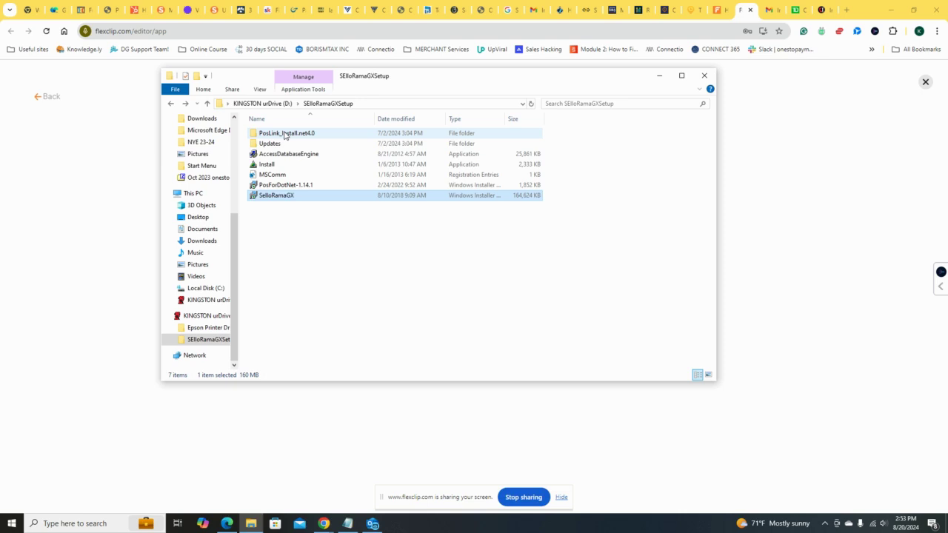
Step: Install POSLink from the PosLink_Install.net4.0 subfolder, agreeing to the PAX Technology license agreement
double_click(284, 135)
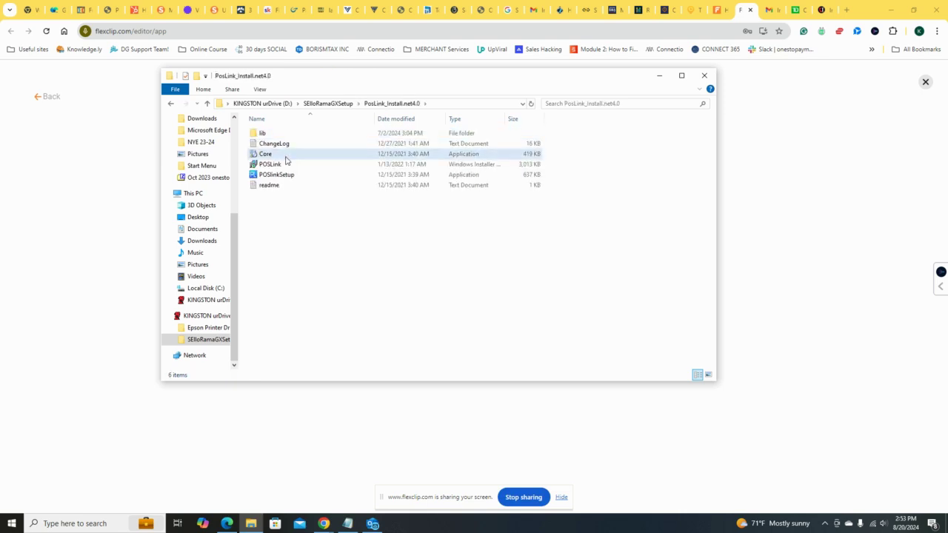
double_click(286, 159)
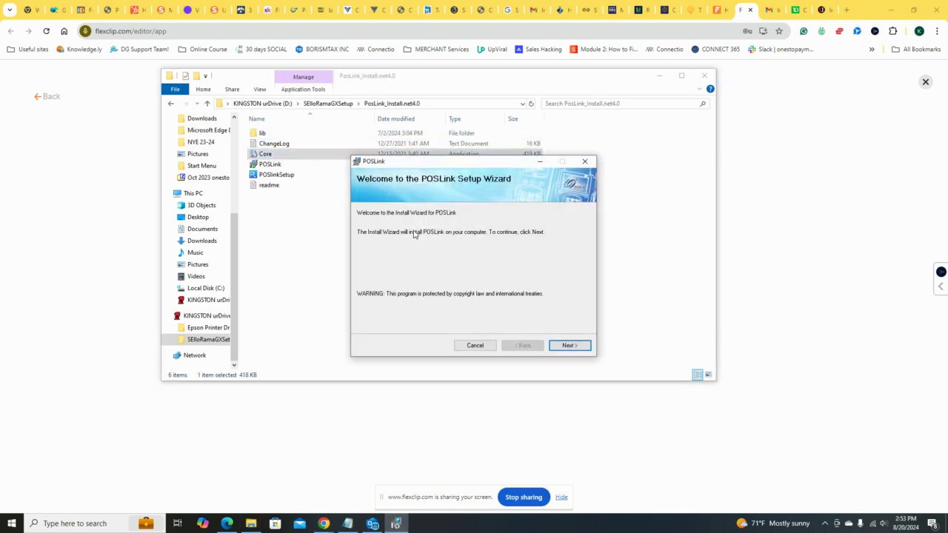
left_click(553, 348)
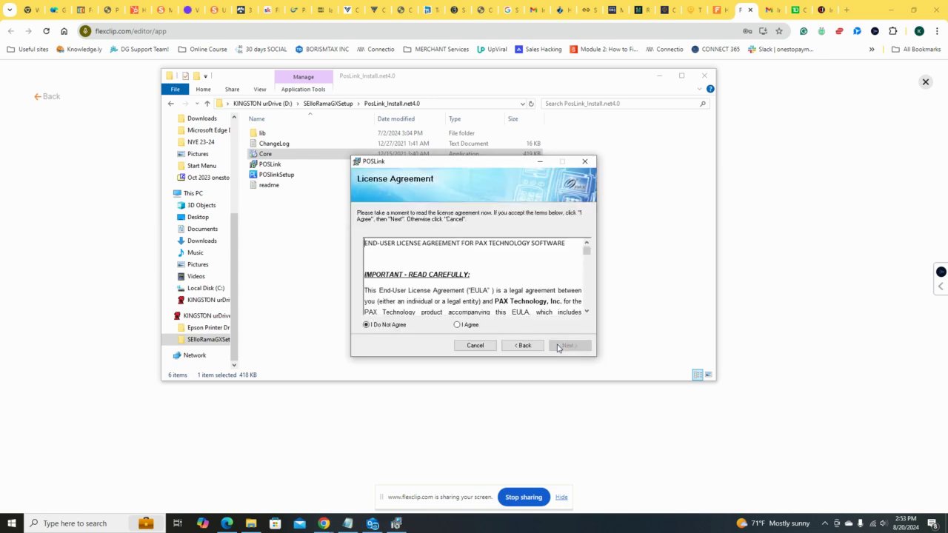
left_click(458, 325)
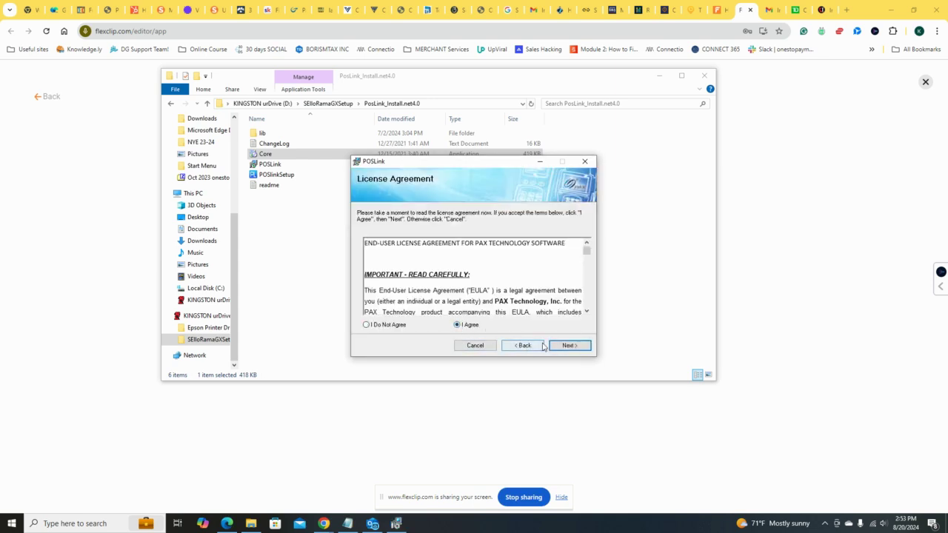
left_click(561, 348)
left_click(561, 348)
left_click(560, 349)
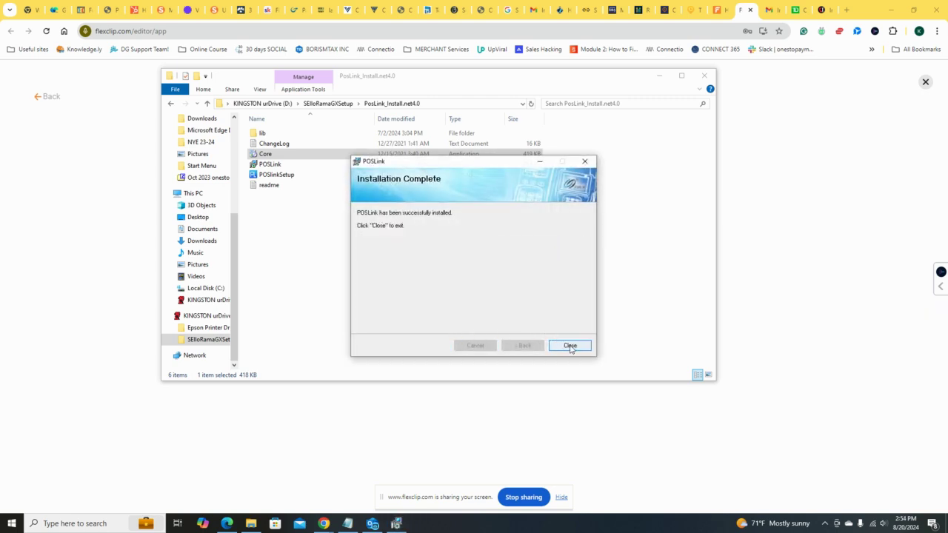
left_click(570, 346)
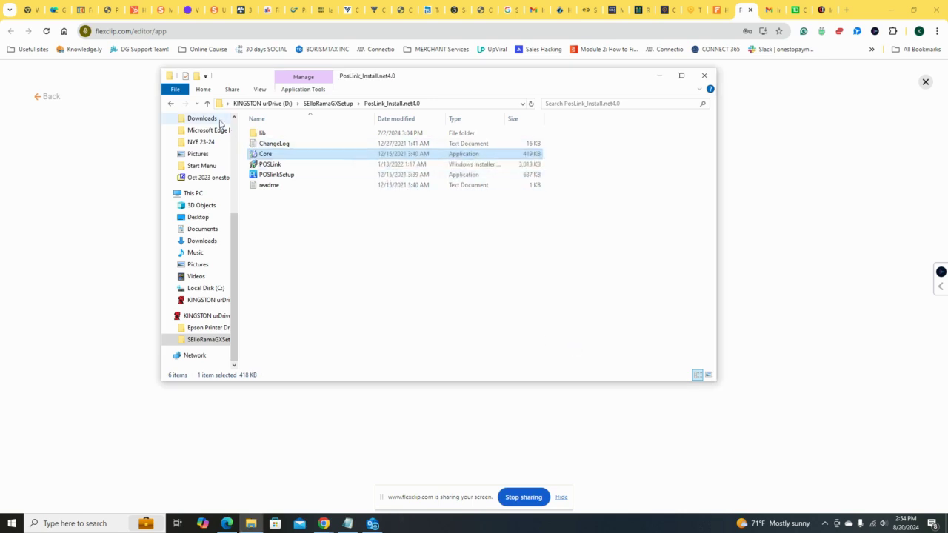
Step: Copy all files and folders inside the Updates subfolder of SElloRamaGXSetup
left_click(171, 104)
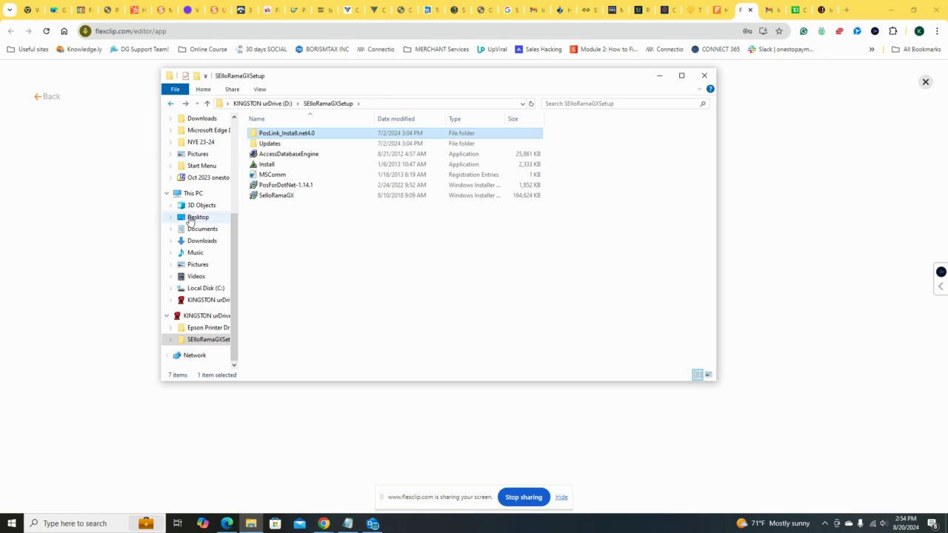
left_click_drag(232, 256, 228, 163)
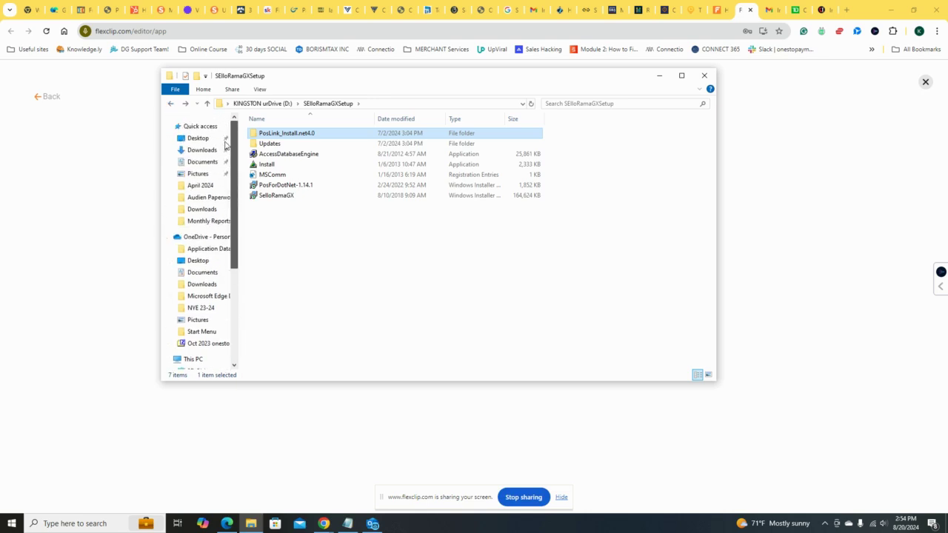
double_click(270, 144)
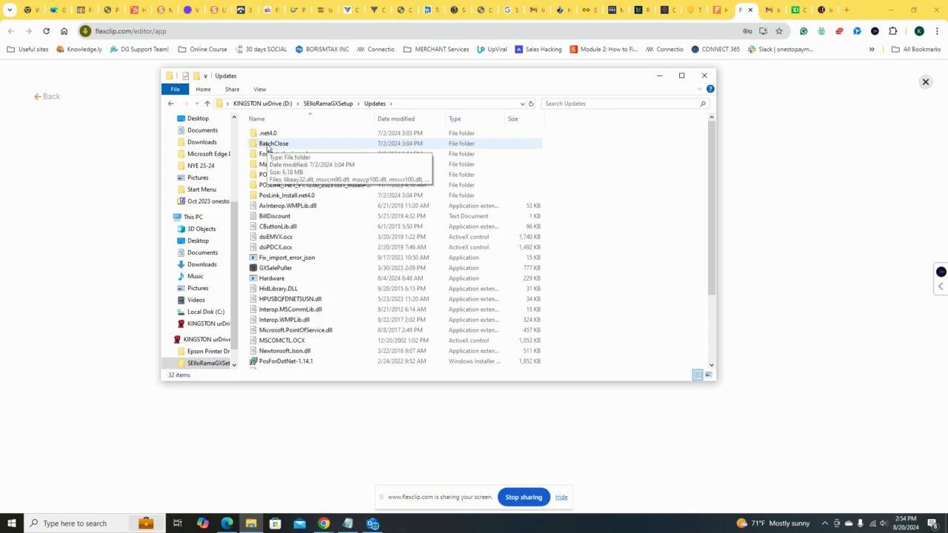
left_click(272, 135)
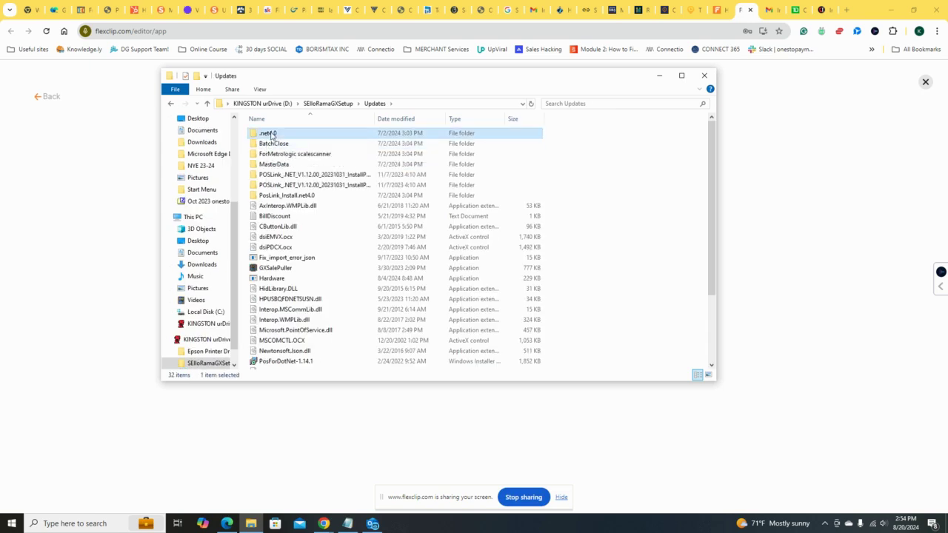
key("shift+Down")
key("shift+Down")
key("shift+Down")
key("shift+Down")
key("shift+Down")
key("shift+Down")
key("shift+Down")
key("shift+Down")
key("shift+Down")
key("shift+Down")
key("shift+Down")
key("shift+Down")
key("shift+Down")
key("shift+Down")
key("shift+Down")
key("shift+Down")
key("shift+Down")
key("shift+Down")
key("shift+Down")
key("shift+Down")
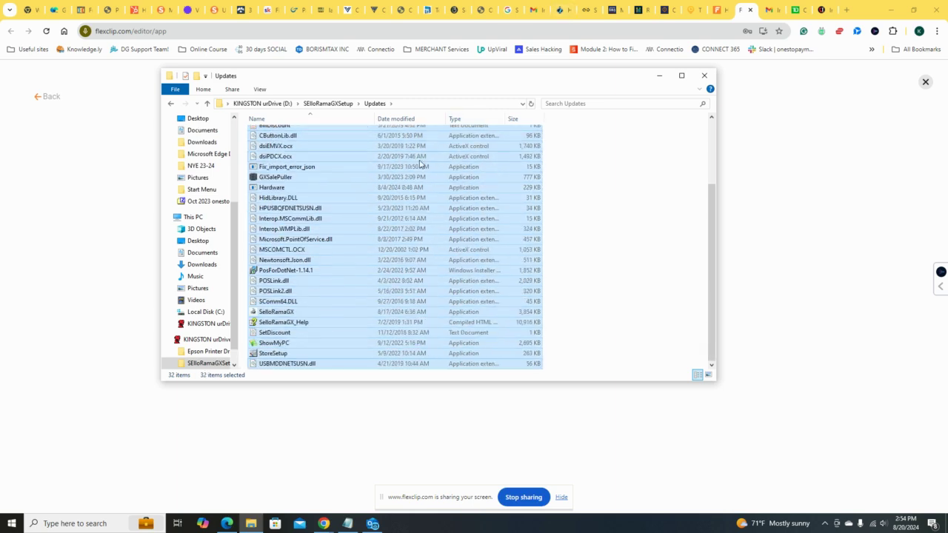
right_click(425, 177)
left_click(465, 267)
left_click(169, 104)
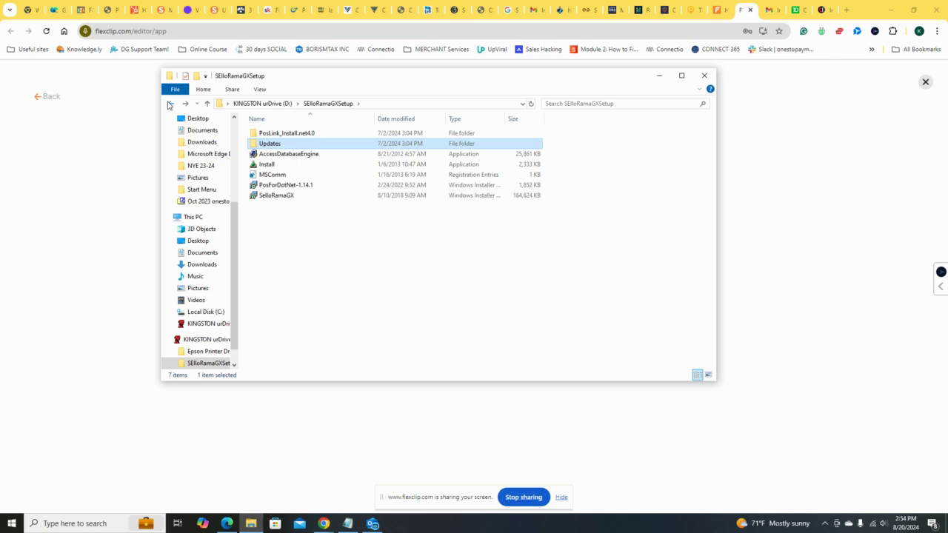
left_click(168, 105)
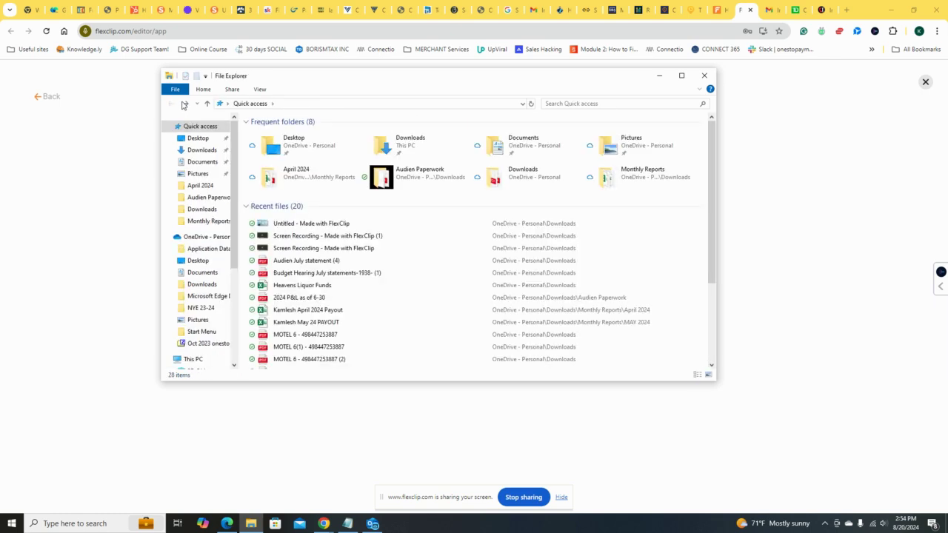
left_click(407, 150)
double_click(407, 150)
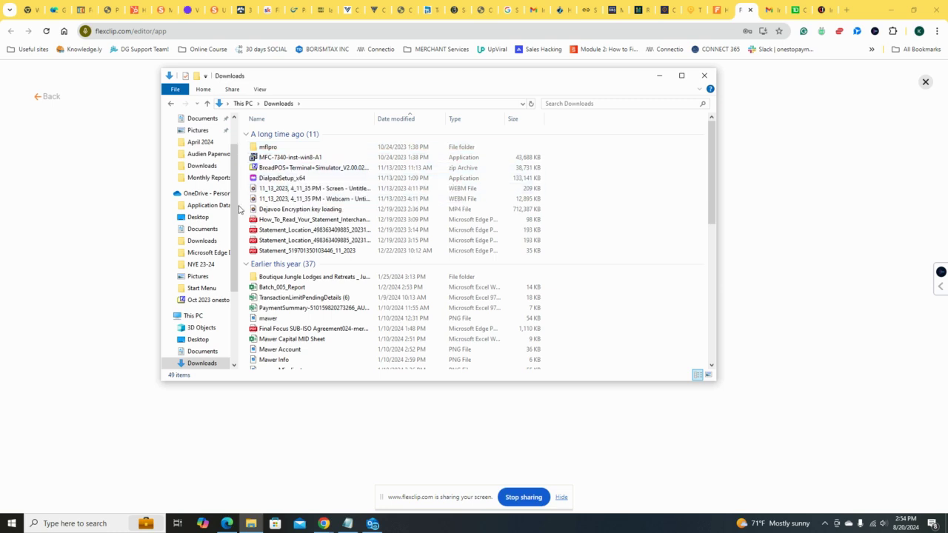
scroll(235, 207, "up", 2)
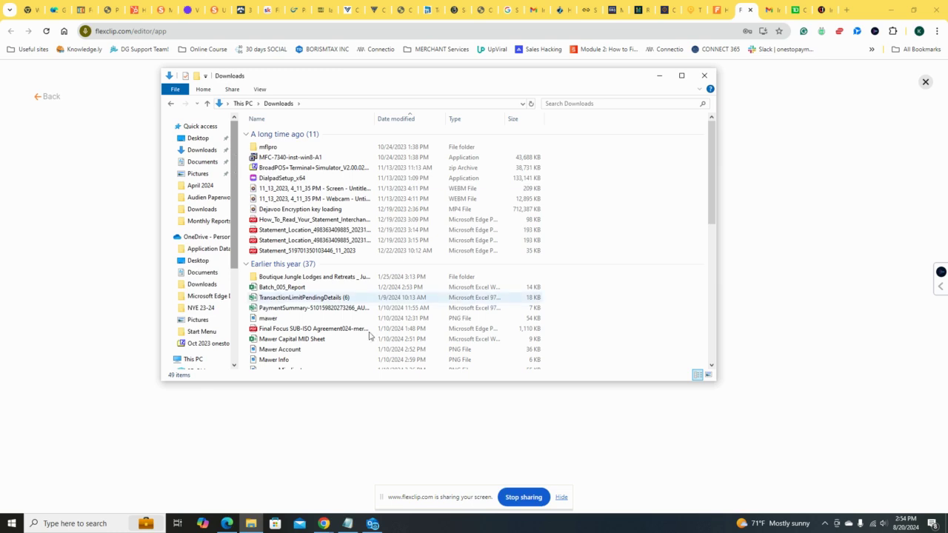
left_click(773, 315)
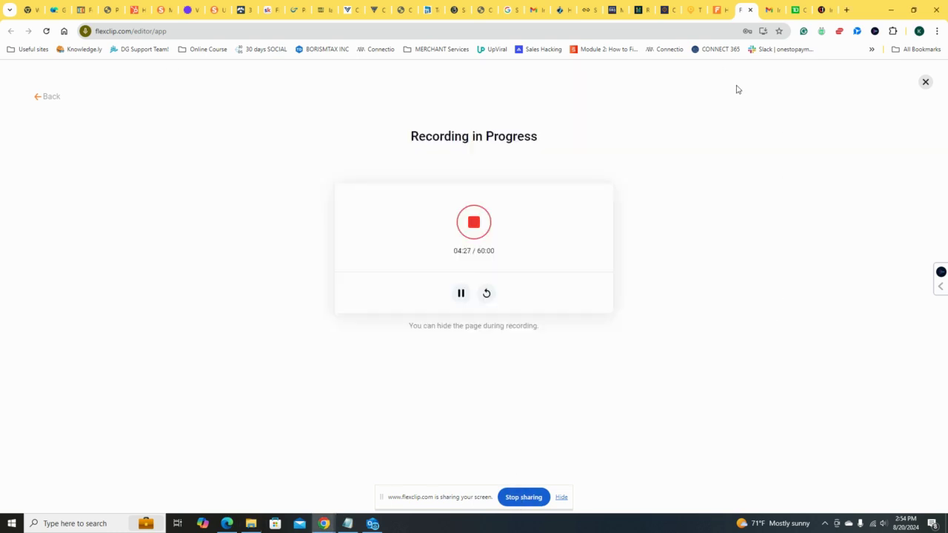
Step: Paste the copied Updates items into the SelloRamaGX folder on Local Disk (C:), replacing the files with the same names, and look through the folder
left_click(251, 523)
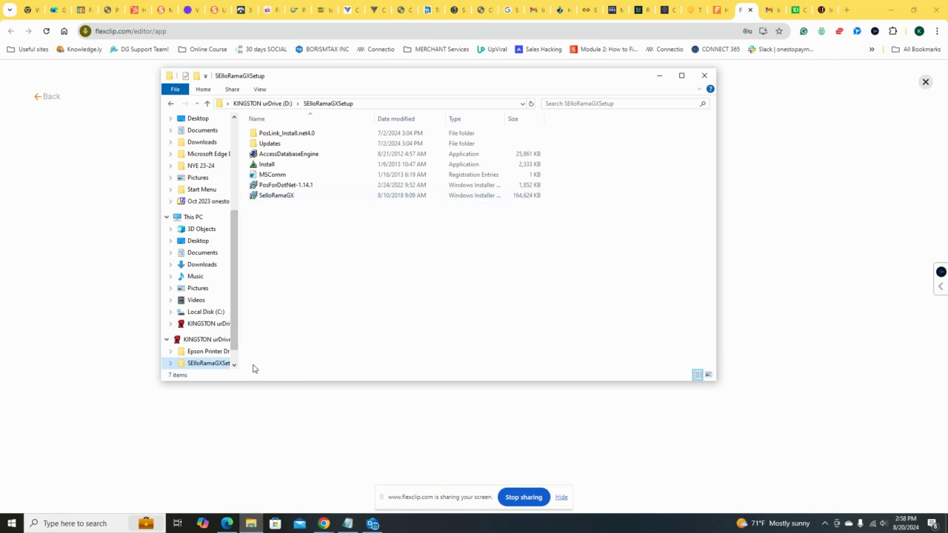
scroll(215, 242, "up", 2)
scroll(213, 222, "up", 3)
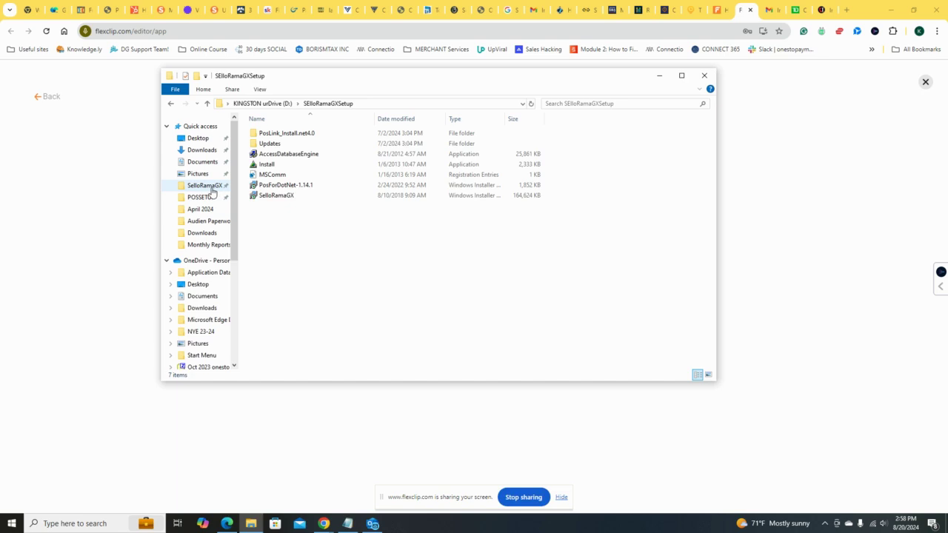
left_click(209, 187)
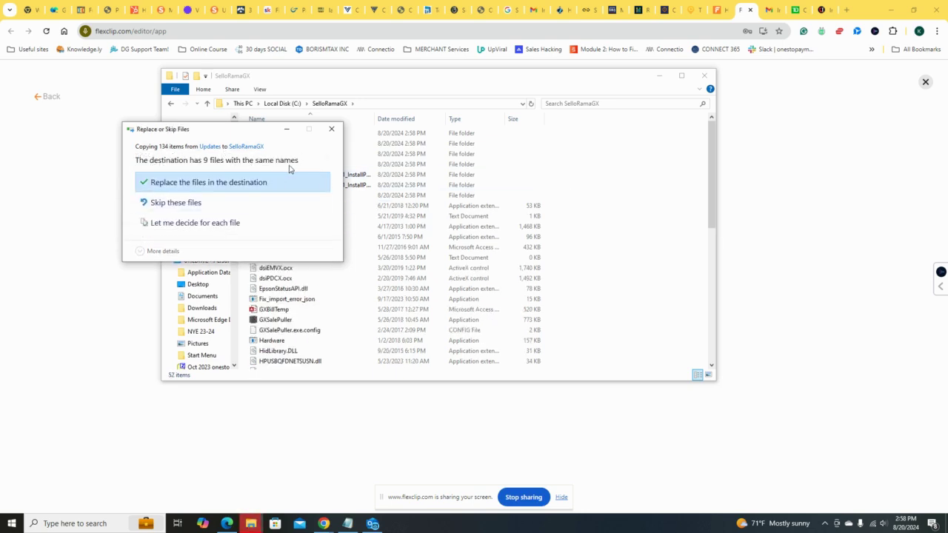
left_click(237, 183)
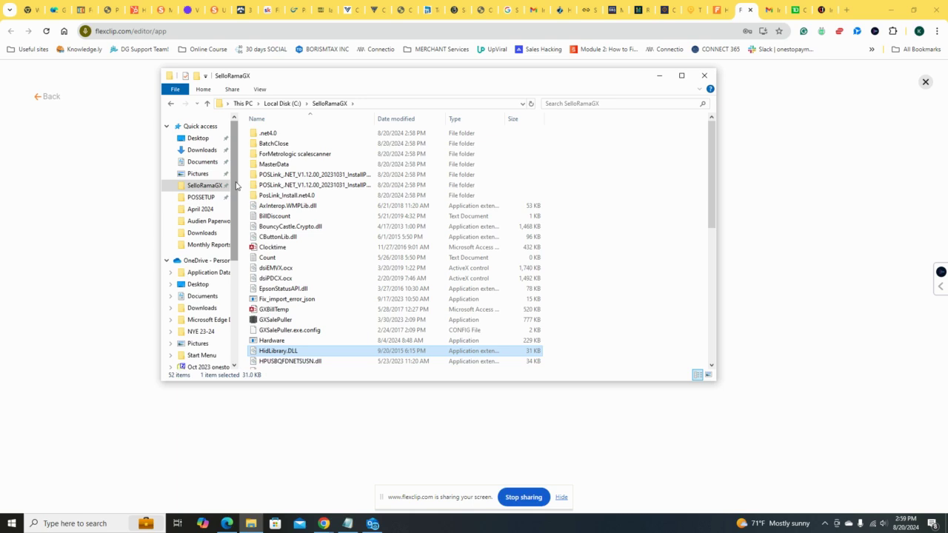
scroll(426, 217, "down", 5)
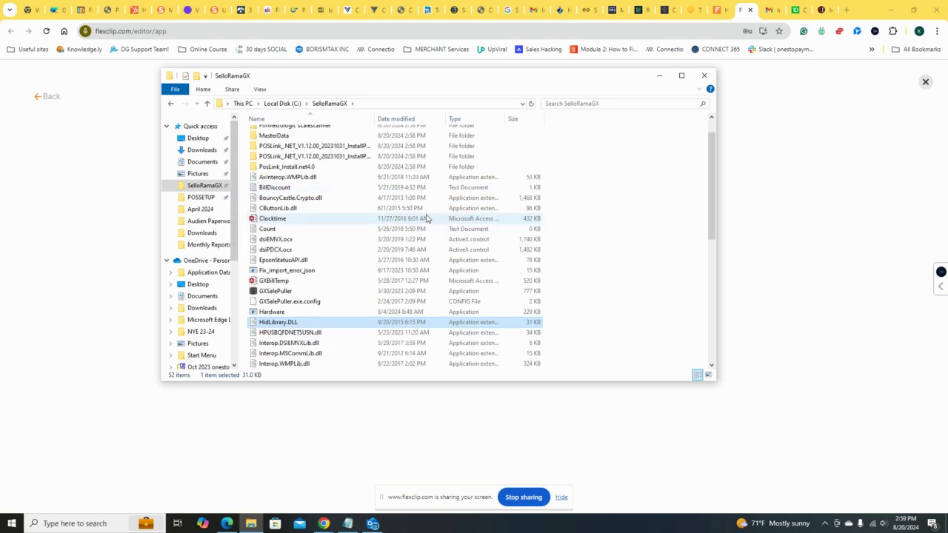
scroll(426, 218, "down", 5)
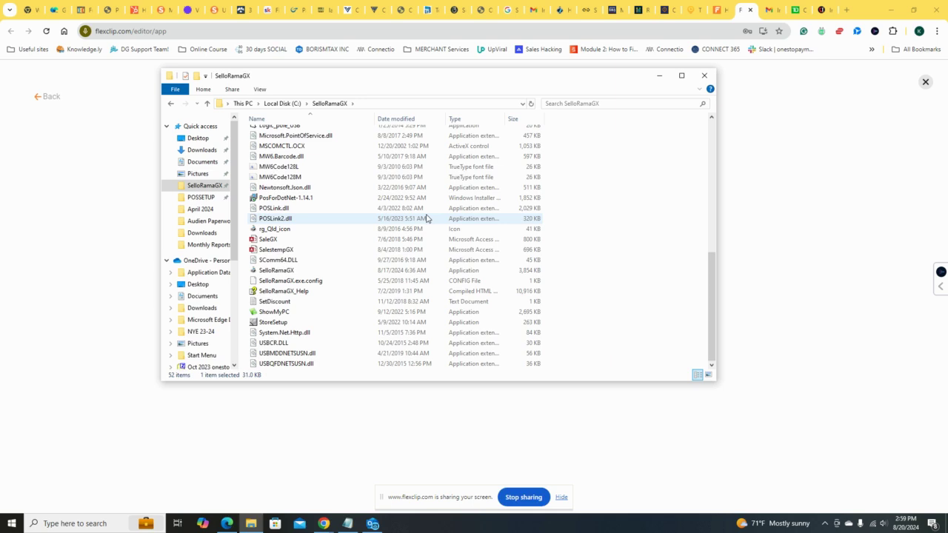
scroll(426, 218, "up", 10)
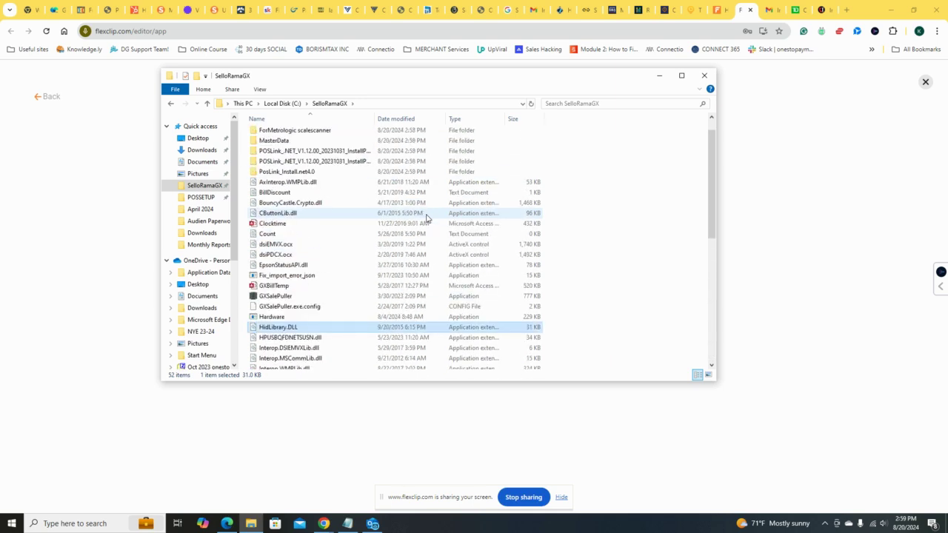
Step: Pin the SelloRamaGX application from the SelloRamaGX folder to the taskbar
scroll(426, 218, "up", 1)
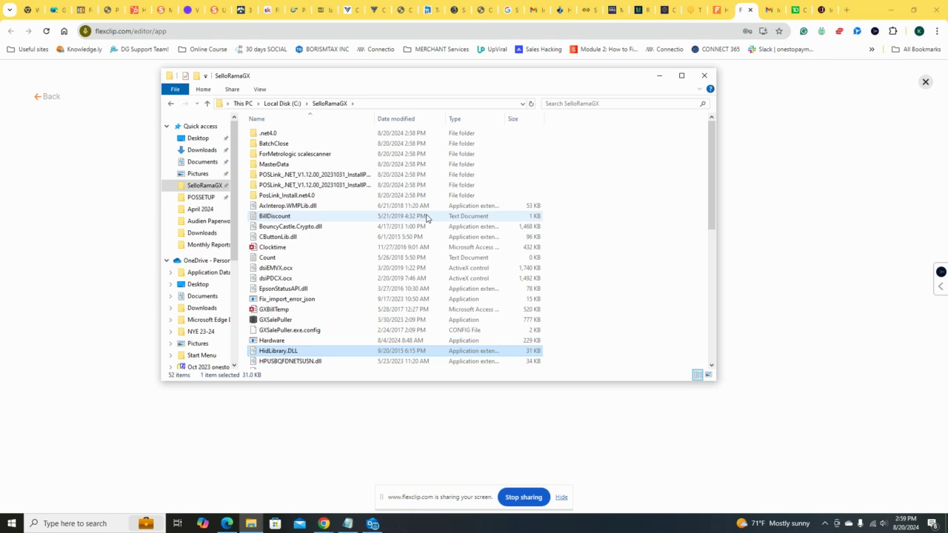
scroll(426, 218, "down", 6)
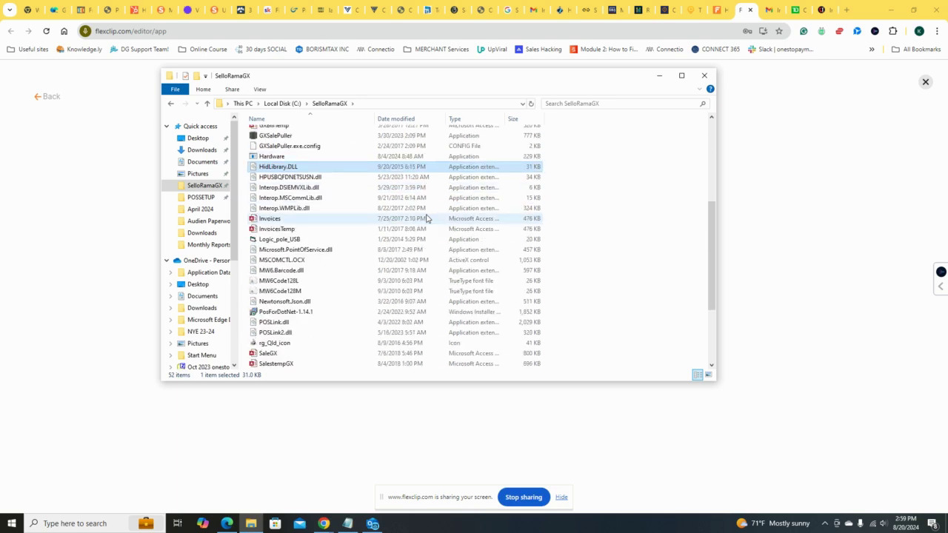
scroll(427, 218, "down", 3)
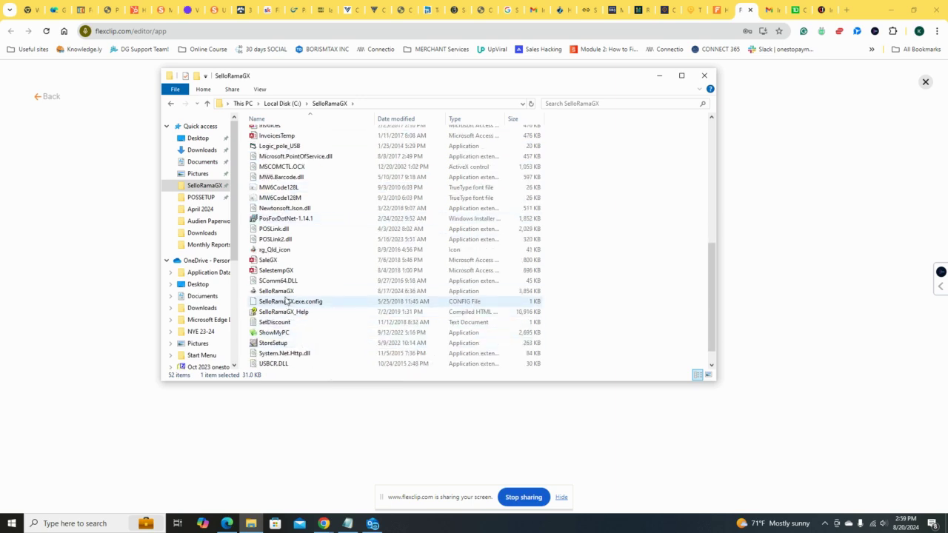
left_click(285, 293)
right_click(285, 294)
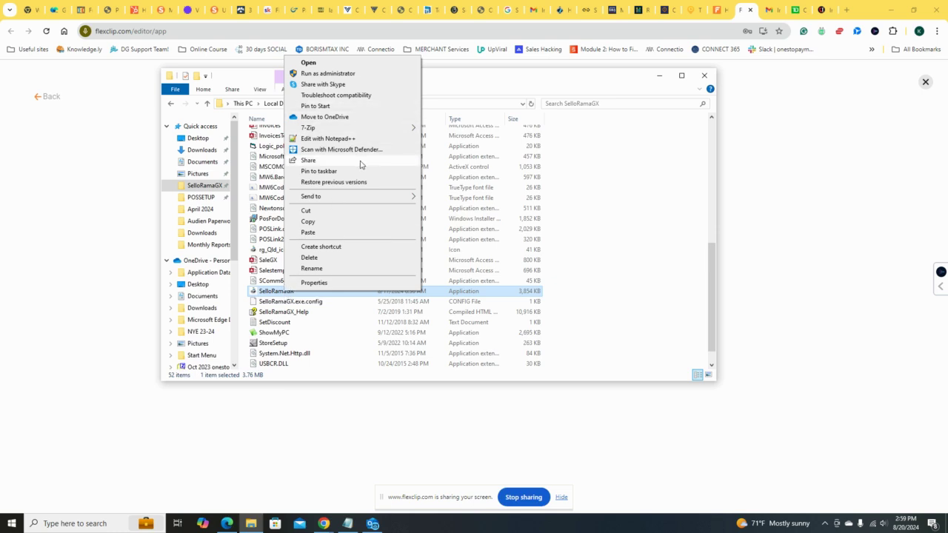
left_click(319, 171)
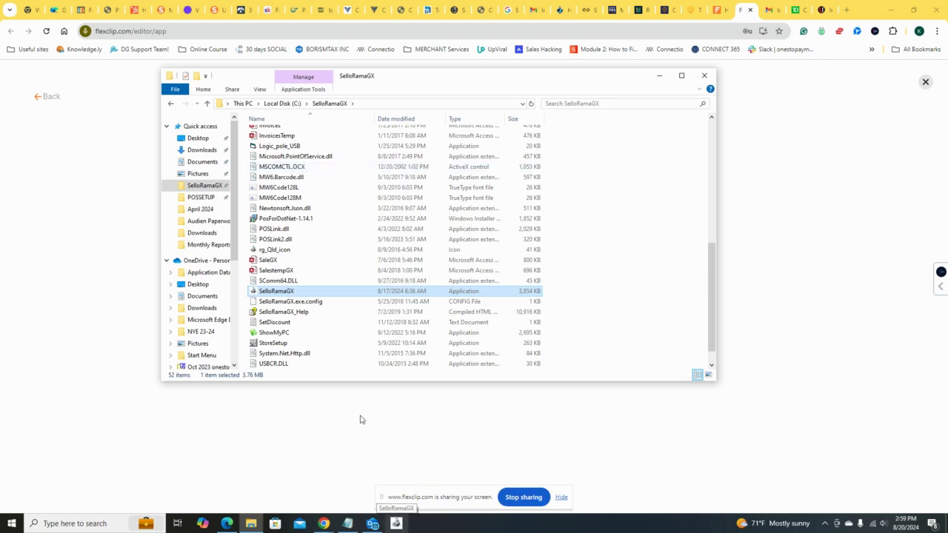
Step: Send a shortcut of the SelloRamaGX application to the desktop
right_click(328, 294)
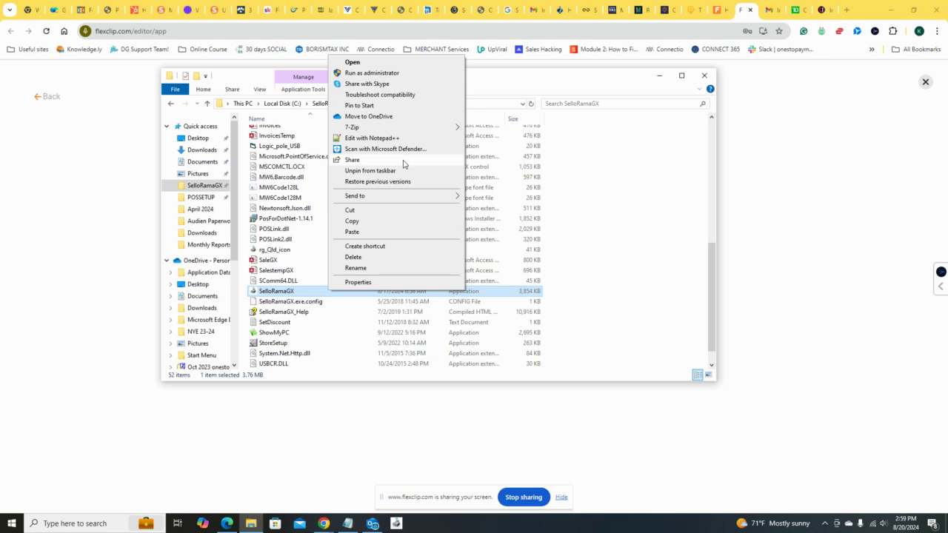
mouse_move(408, 201)
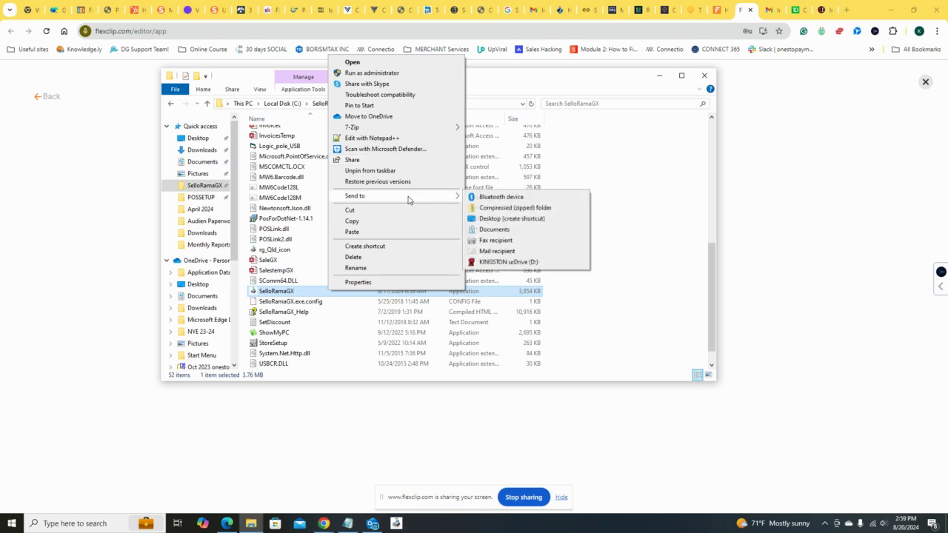
left_click(506, 219)
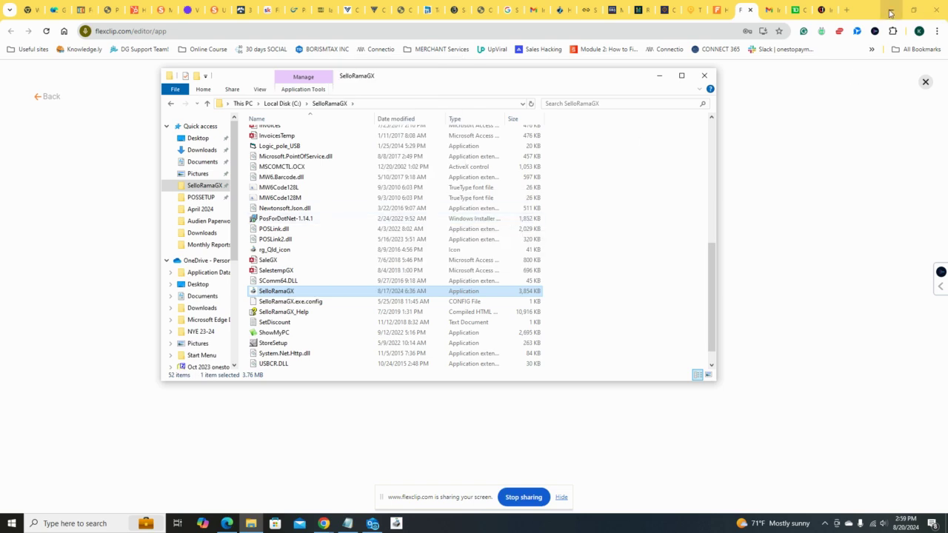
Step: Create a shortcut to the SelloRamaGX application inside its own folder and delete that shortcut
right_click(304, 294)
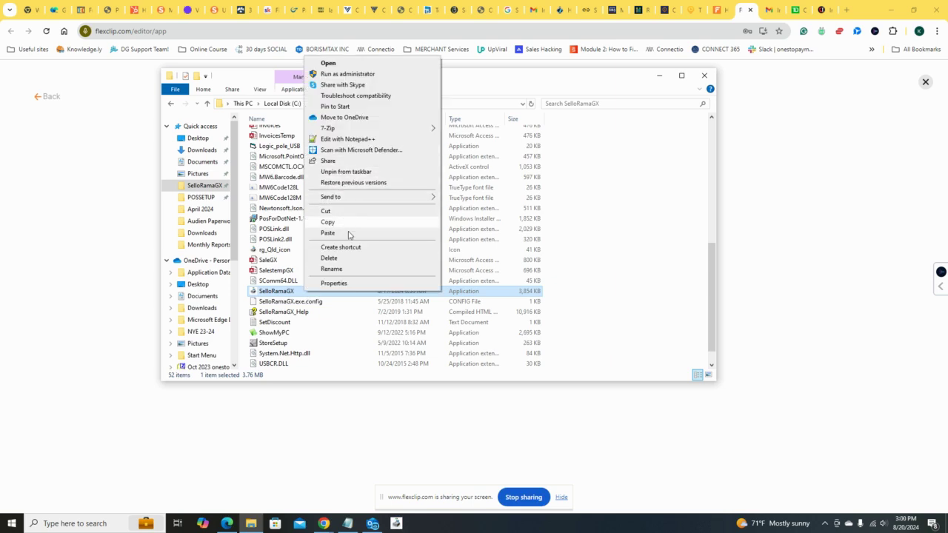
left_click(353, 248)
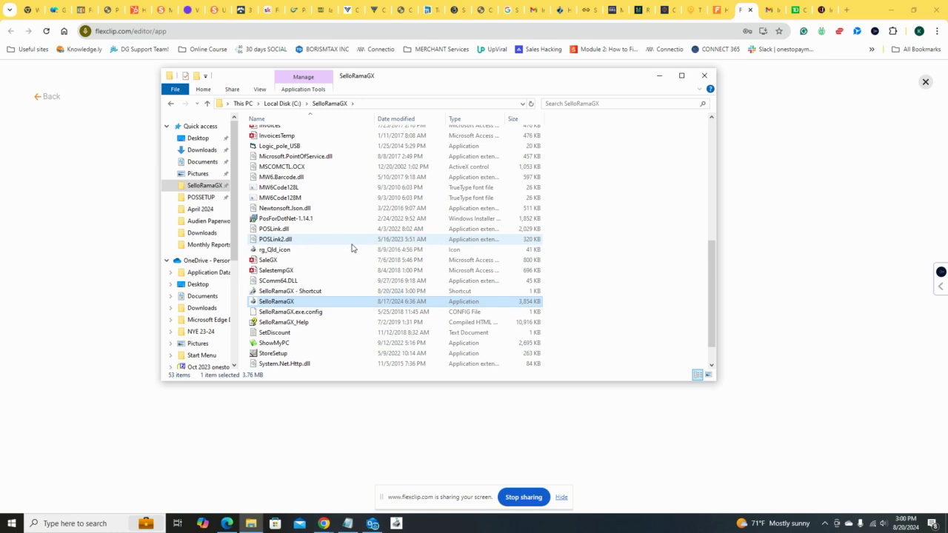
right_click(312, 294)
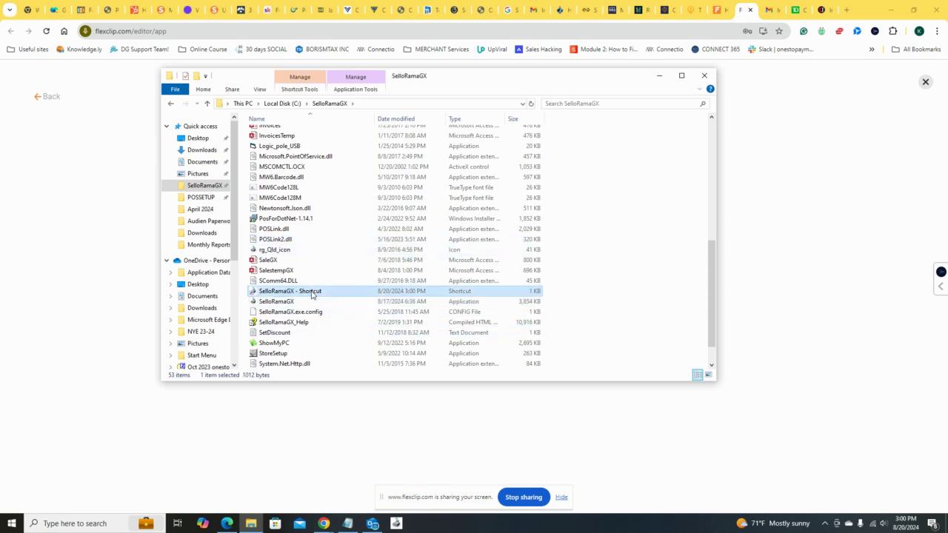
left_click(336, 257)
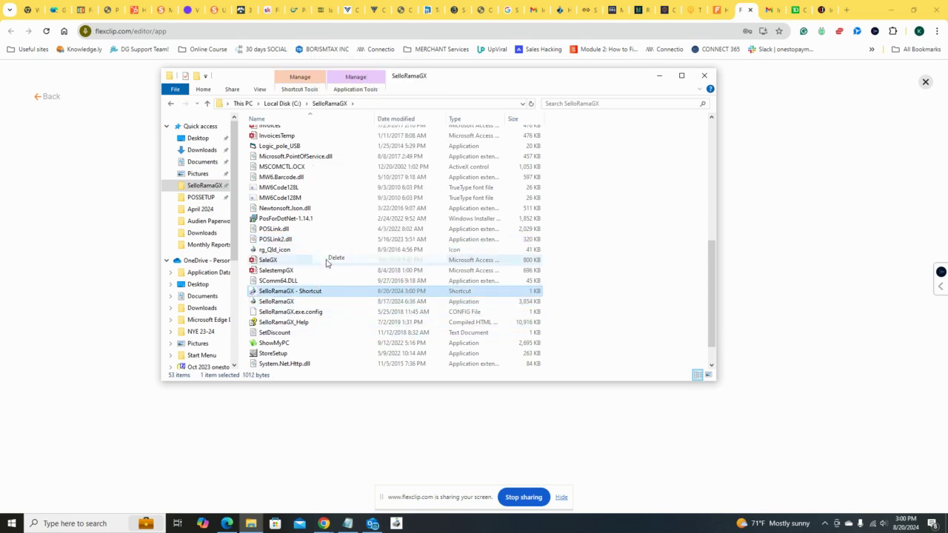
Step: Pin the SelloRamaGX application to Start
right_click(314, 294)
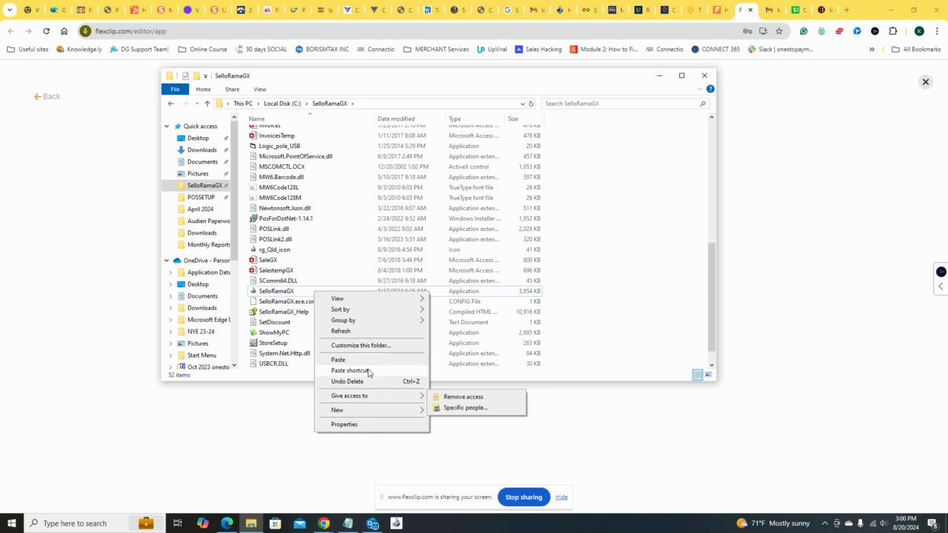
left_click(296, 298)
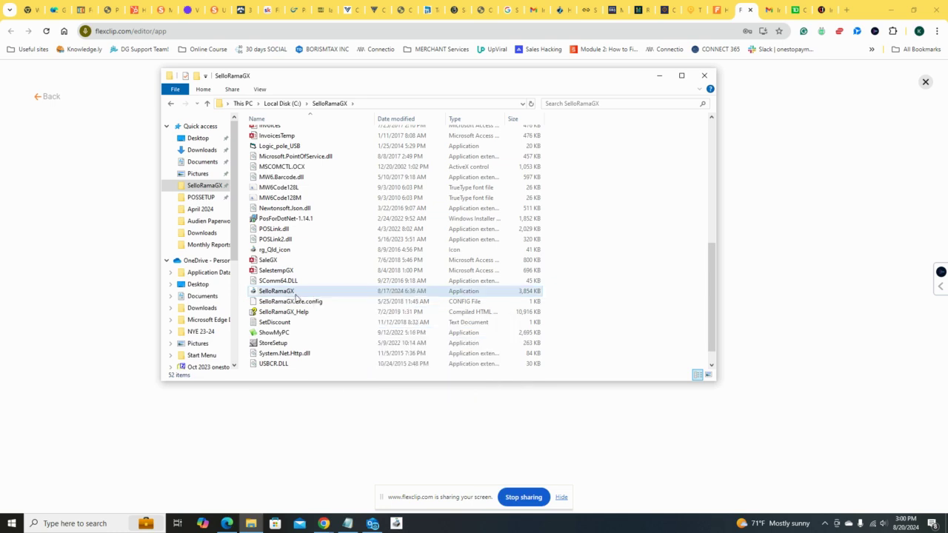
right_click(279, 293)
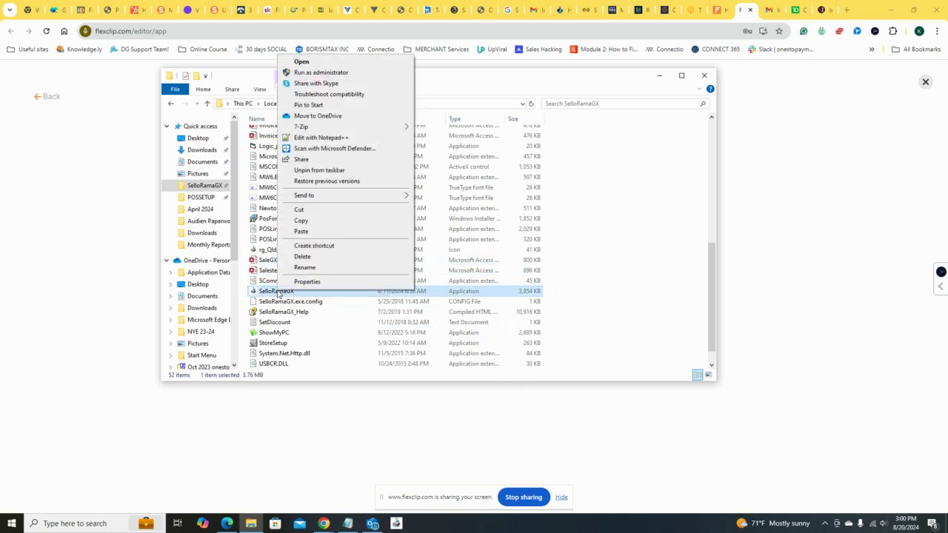
mouse_move(335, 195)
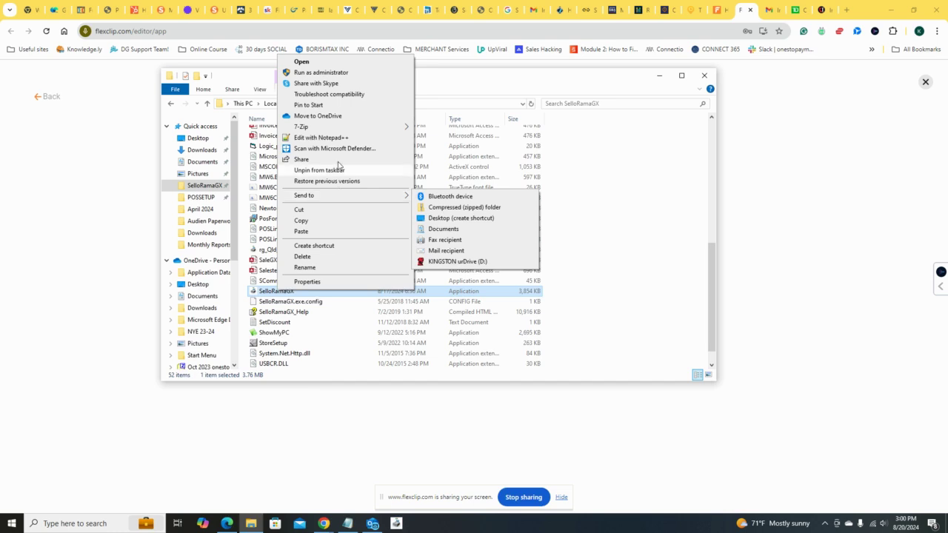
left_click(334, 104)
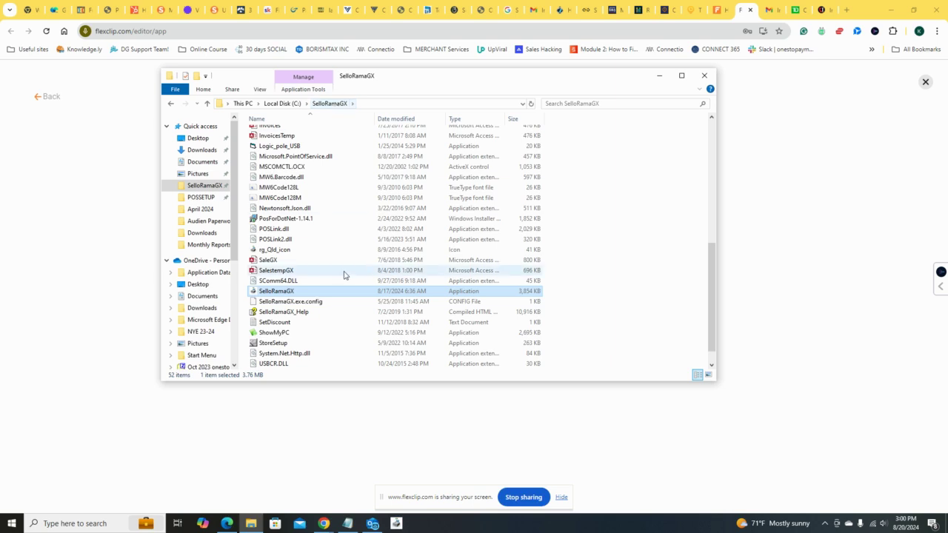
Step: Close the SelloRamaGX folder window and clear the browser windows, Outlook survey and Outlook window away from the desktop icons
left_click(708, 77)
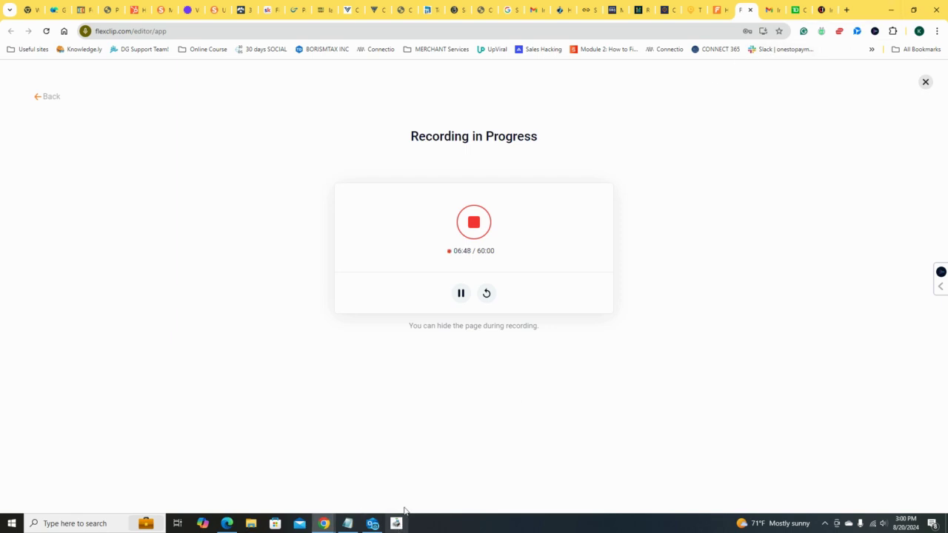
left_click(889, 10)
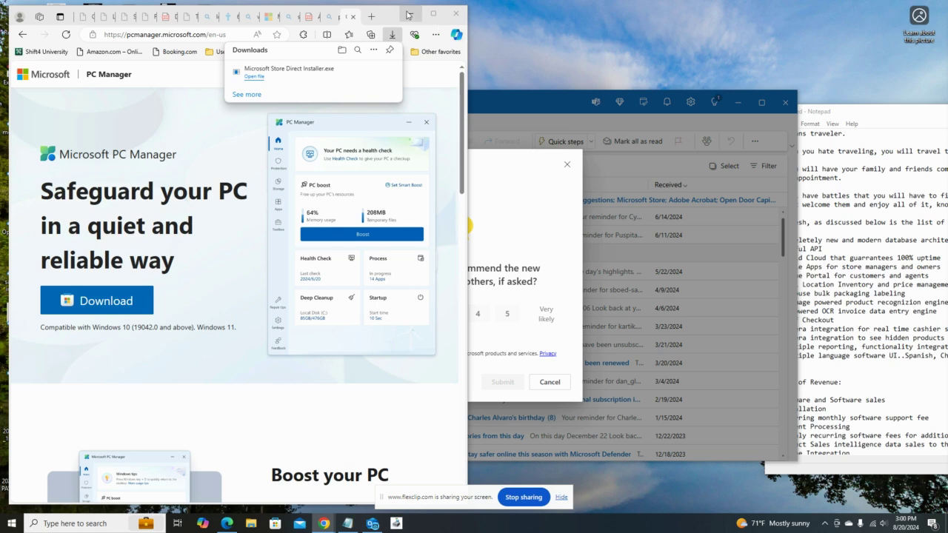
left_click(433, 13)
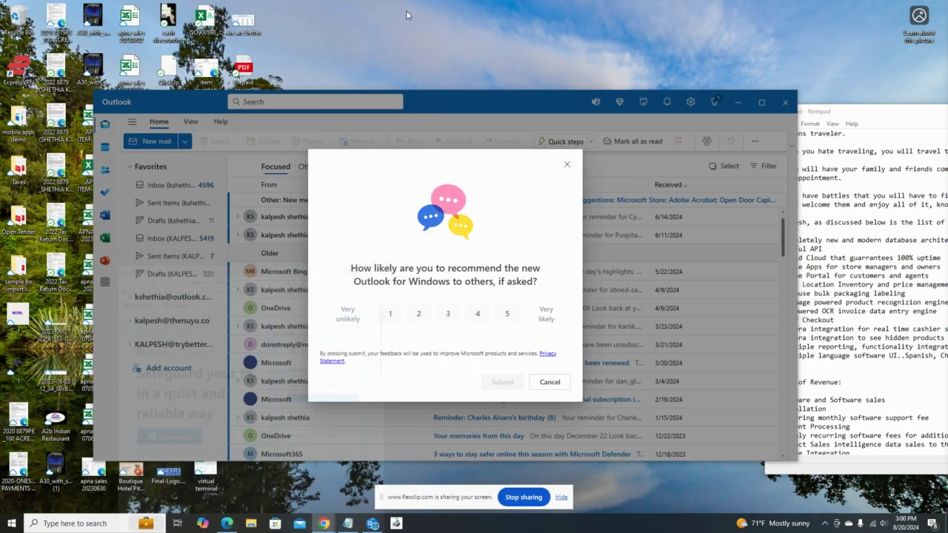
left_click(567, 164)
left_click_drag(471, 120, 864, 135)
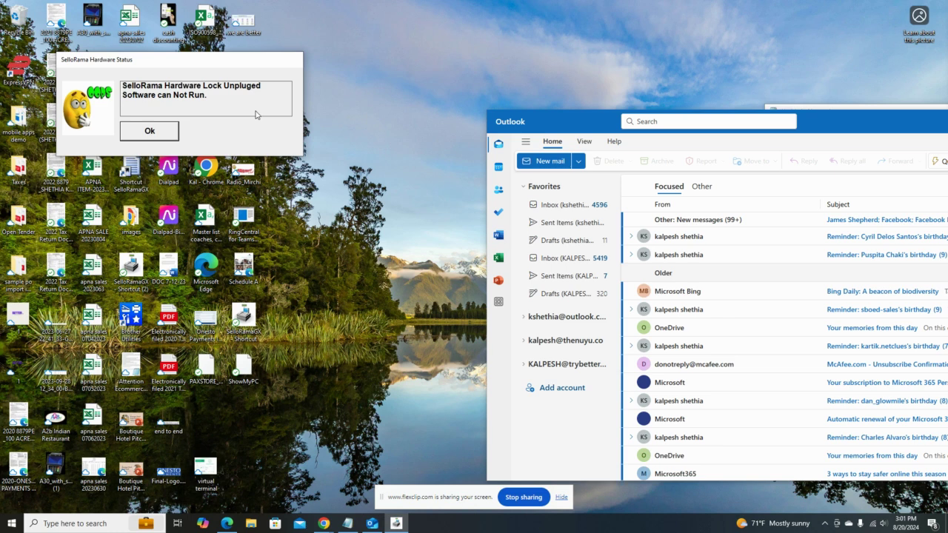
Step: Dismiss the hardware lock message, launch SelloRamaGX from its desktop shortcut, and acknowledge the screen resolution notice
left_click(172, 136)
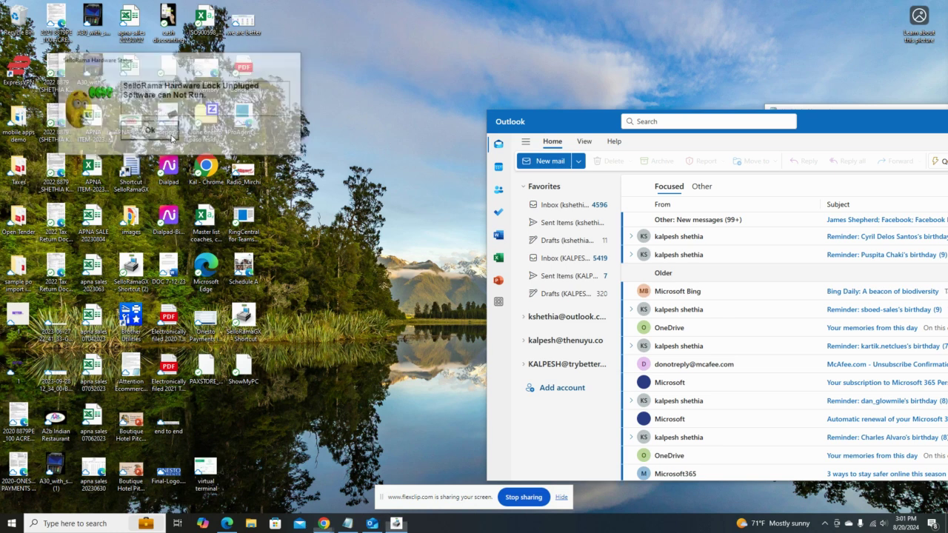
double_click(254, 323)
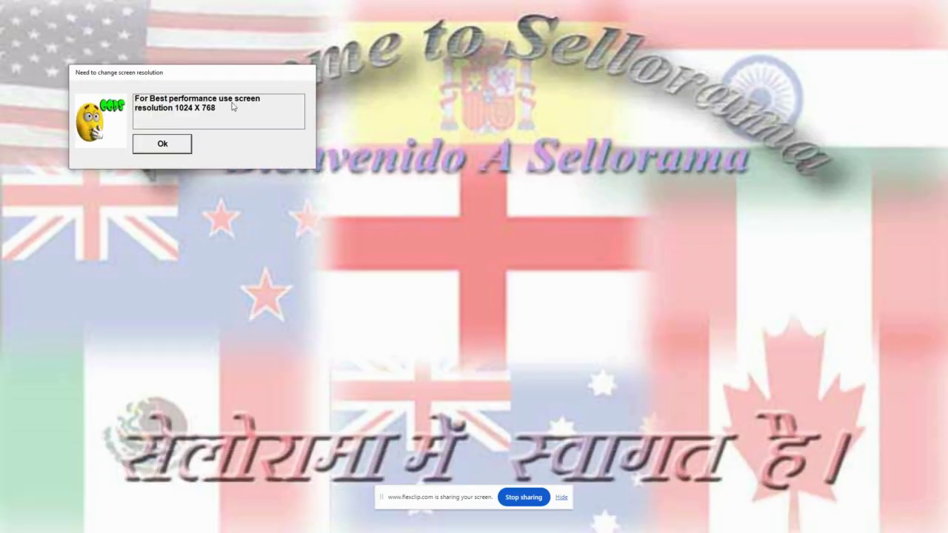
left_click(157, 147)
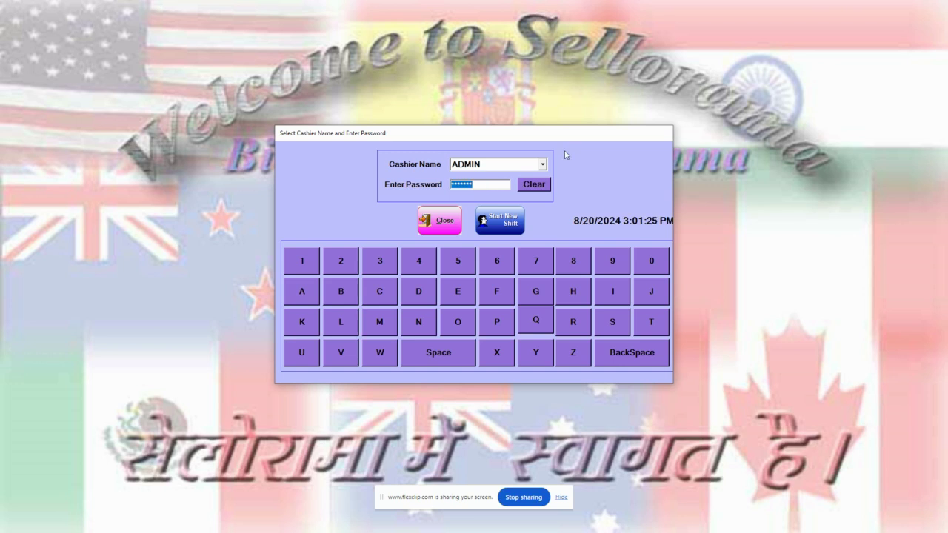
Step: Start a new shift as cashier ADMIN, acknowledging the state tax notice, and move the customer display window off the cashier screen
left_click(542, 166)
left_click(519, 175)
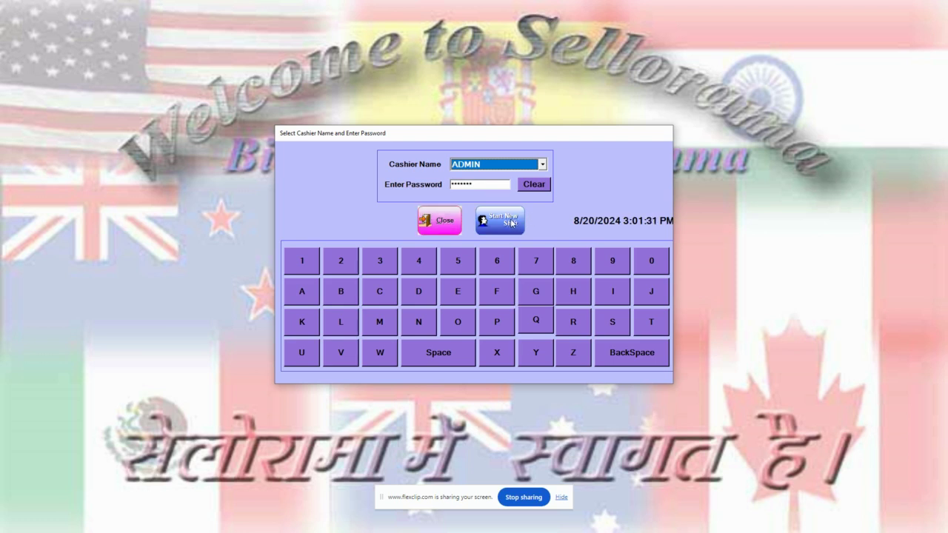
left_click(508, 221)
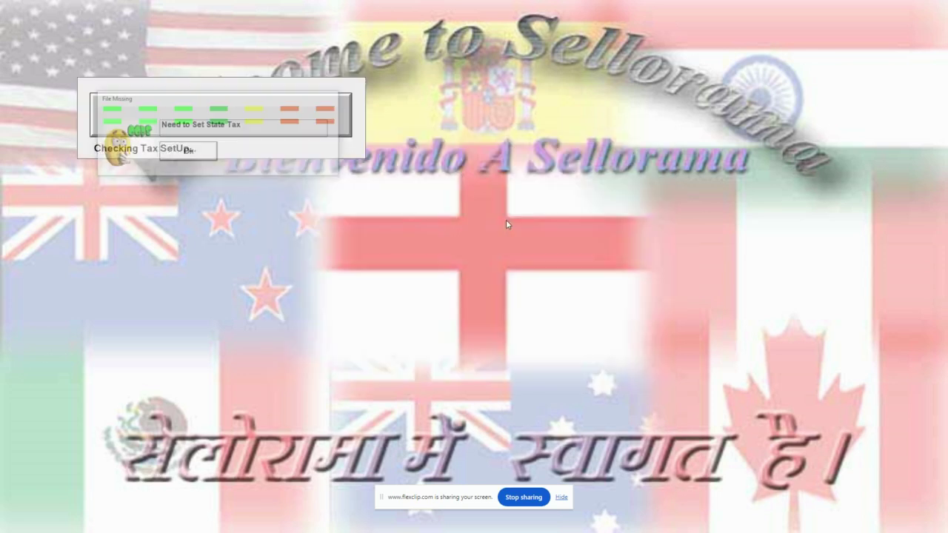
left_click(192, 152)
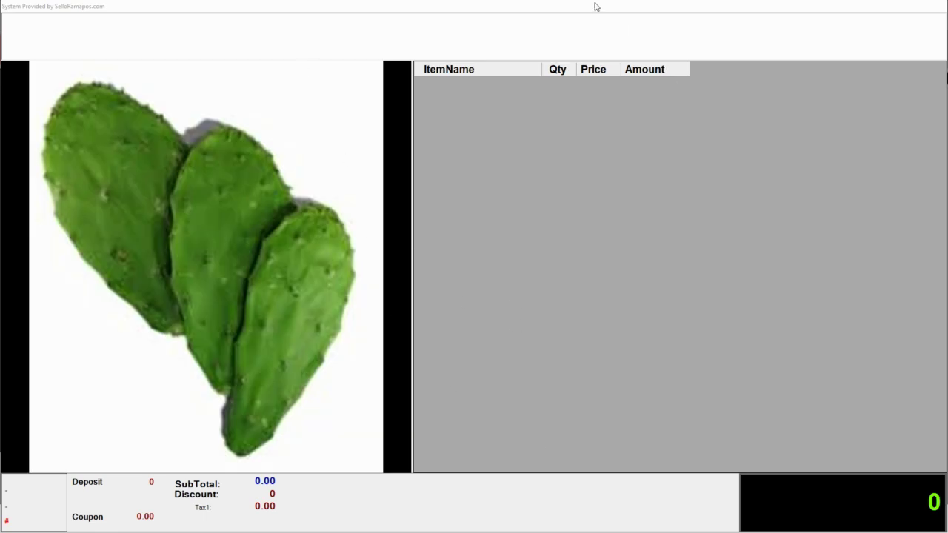
left_click_drag(595, 6, 947, 32)
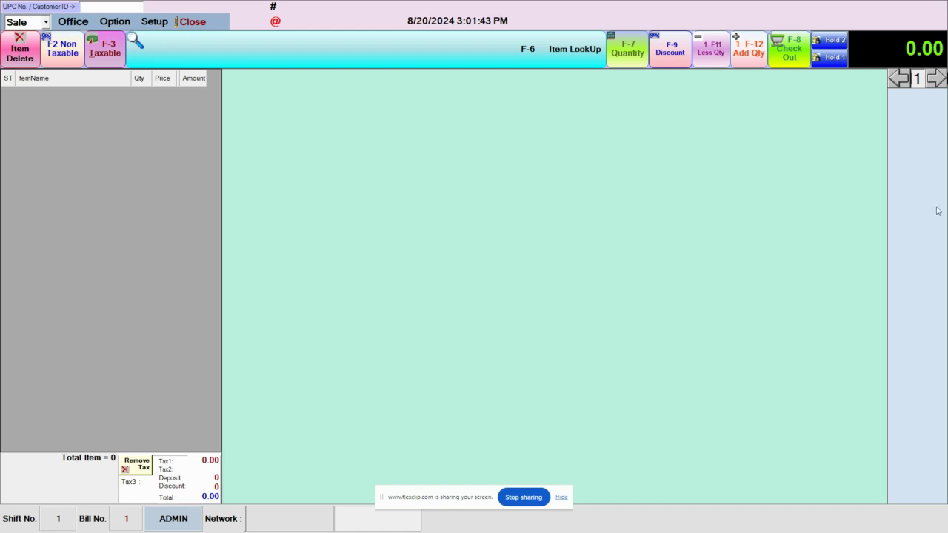